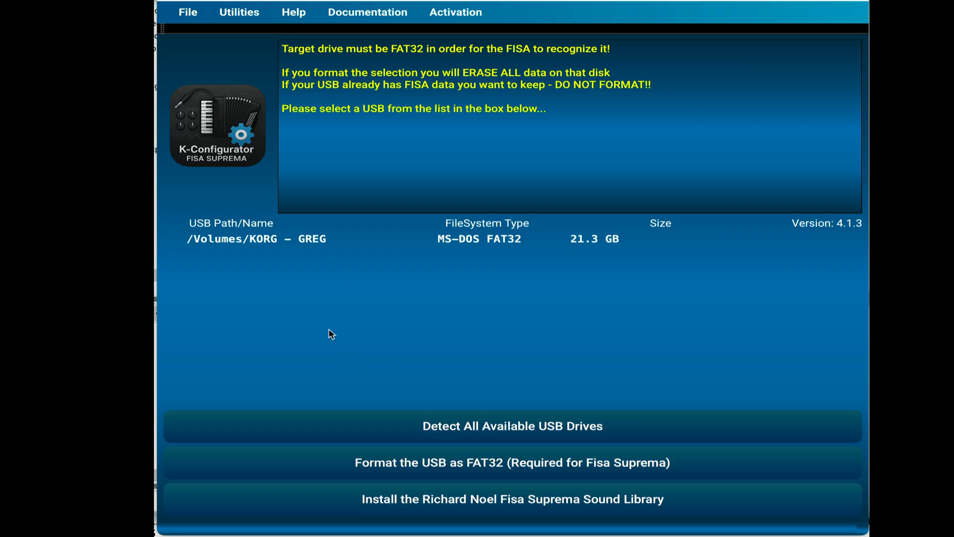
# - Open the Greg-Backup folder from the KORG – GREG USB drive in the Single-Tree scene utility
pyautogui.click(314, 241)
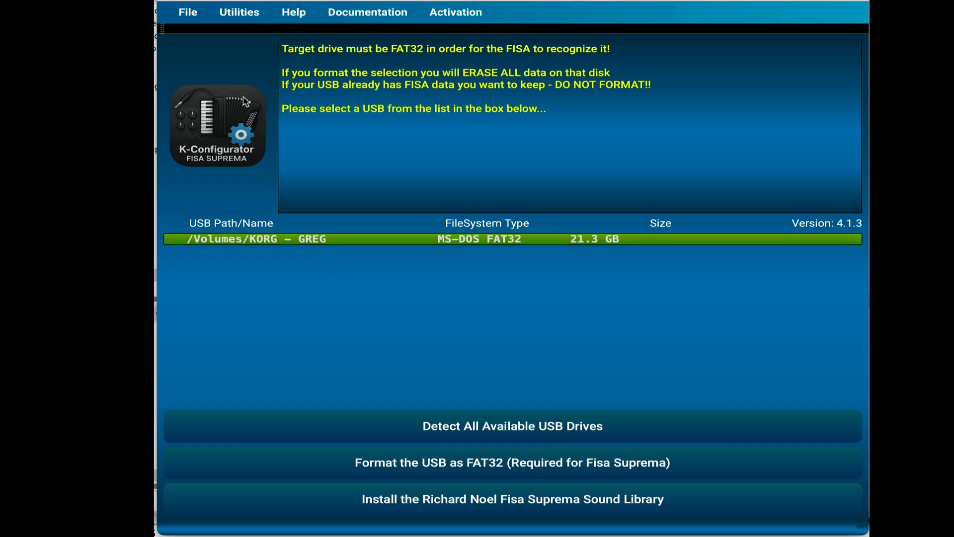
pyautogui.click(243, 17)
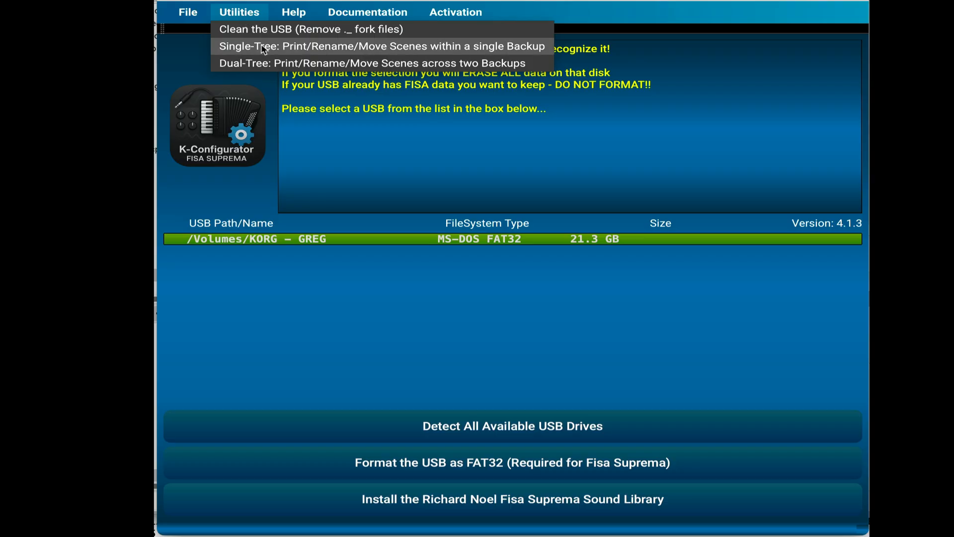
pyautogui.click(300, 47)
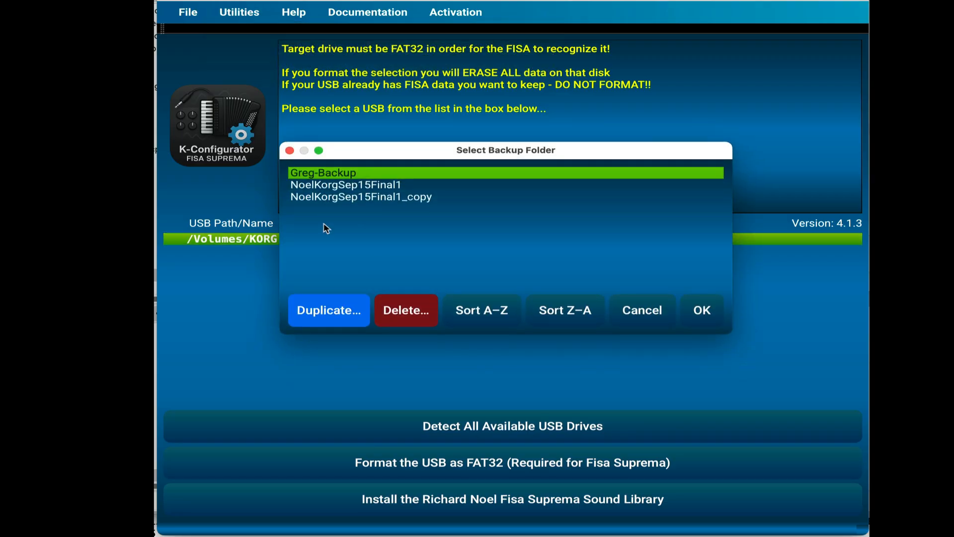
pyautogui.click(329, 187)
pyautogui.click(329, 198)
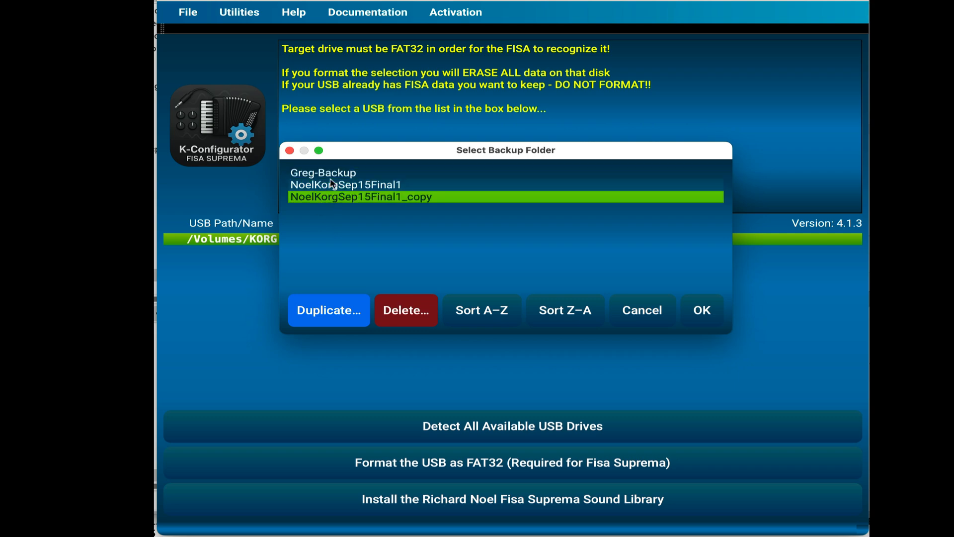
pyautogui.click(333, 184)
pyautogui.click(321, 174)
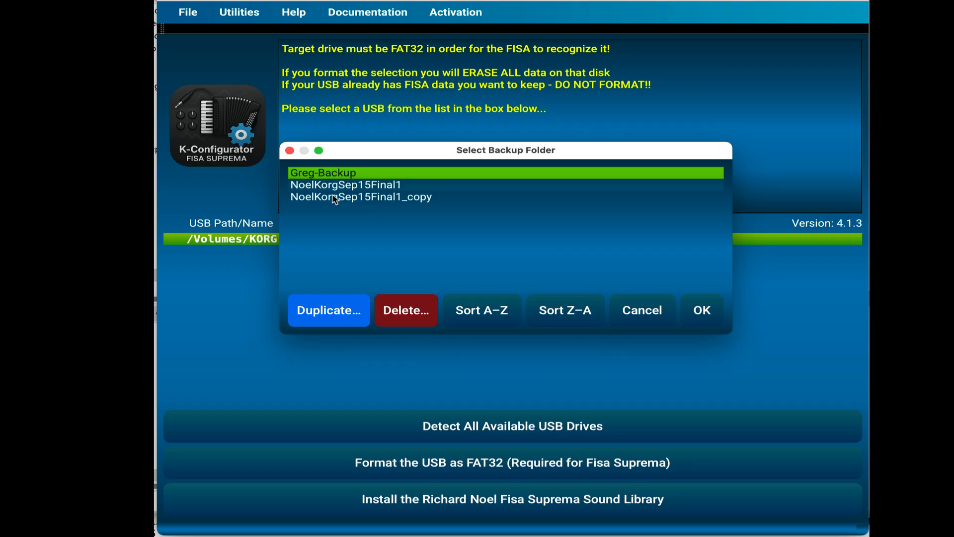
pyautogui.click(708, 317)
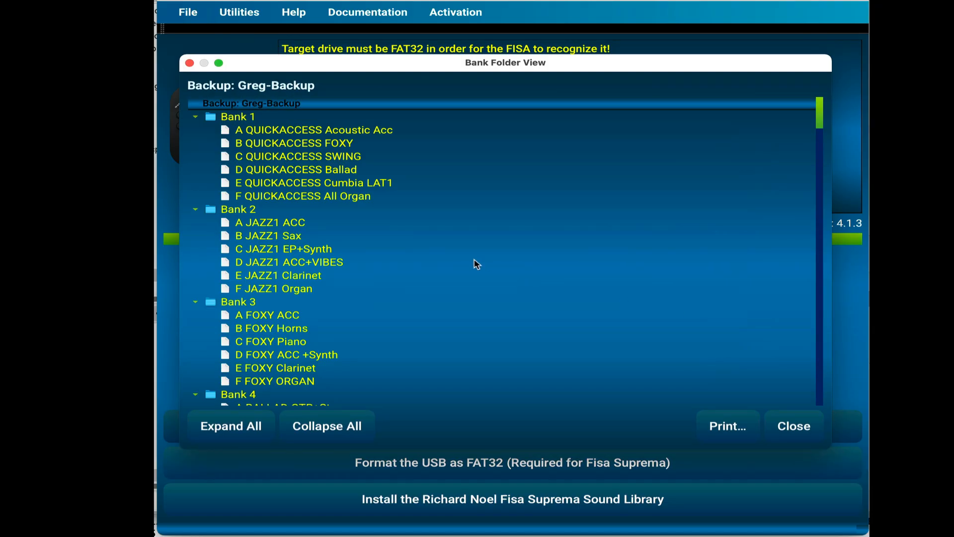
# - Copy the QUICKACCESS Acoustic Acc scene from Bank 1 slot A onto slot A of Bank 2
pyautogui.scroll(-8, 333, 205)
pyautogui.scroll(-20, 333, 205)
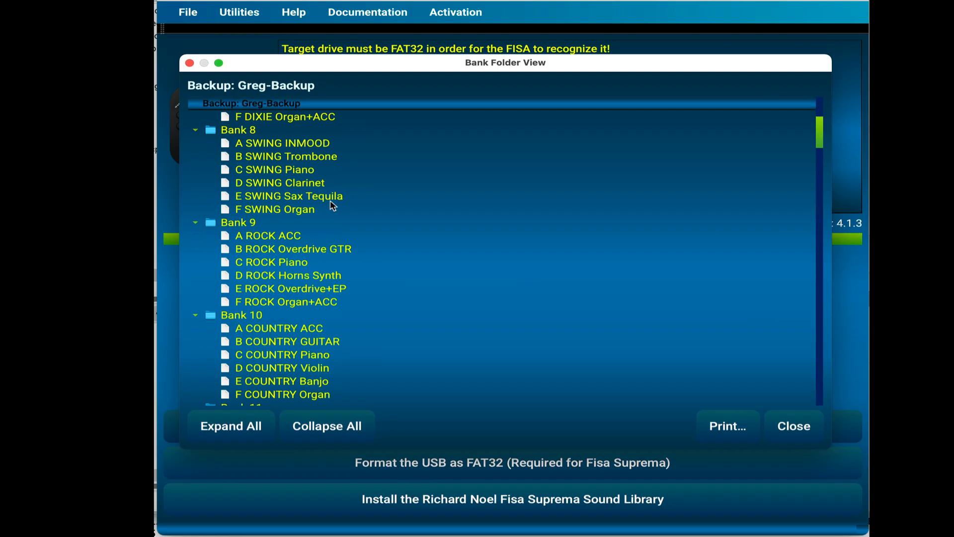
pyautogui.scroll(20, 333, 206)
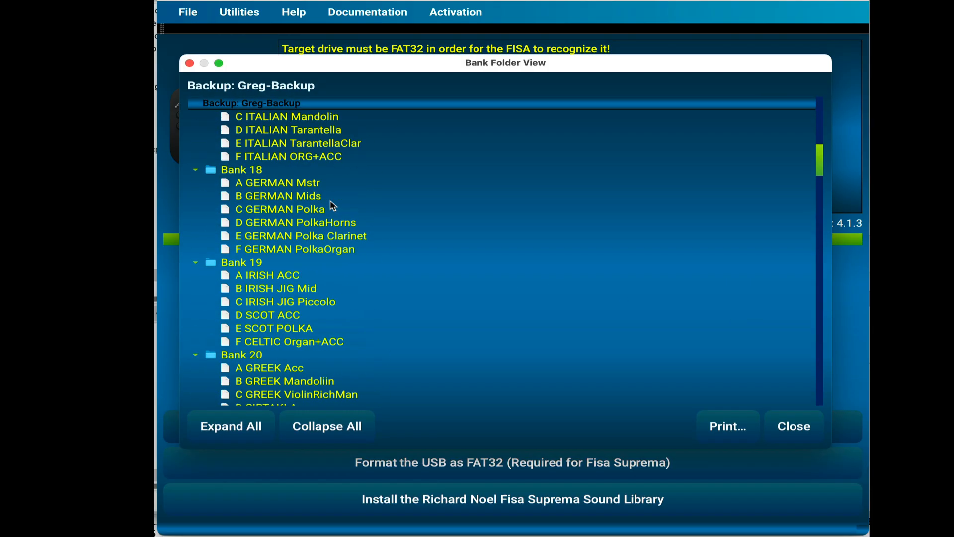
pyautogui.scroll(13, 333, 206)
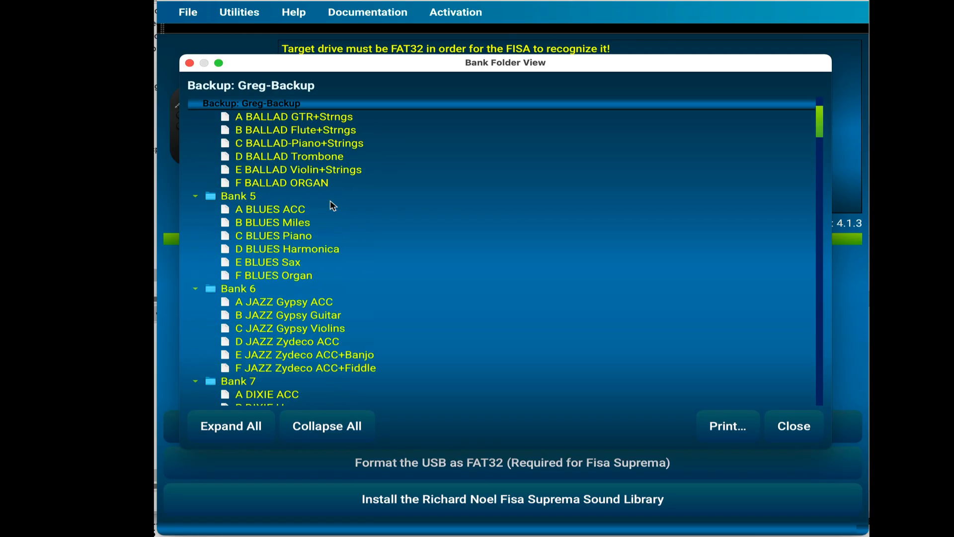
pyautogui.scroll(1, 333, 206)
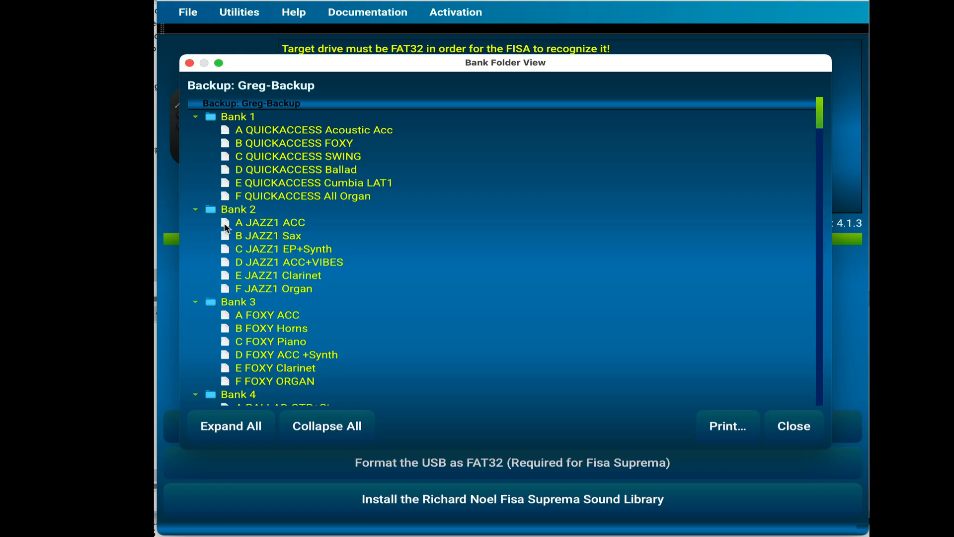
pyautogui.click(226, 134)
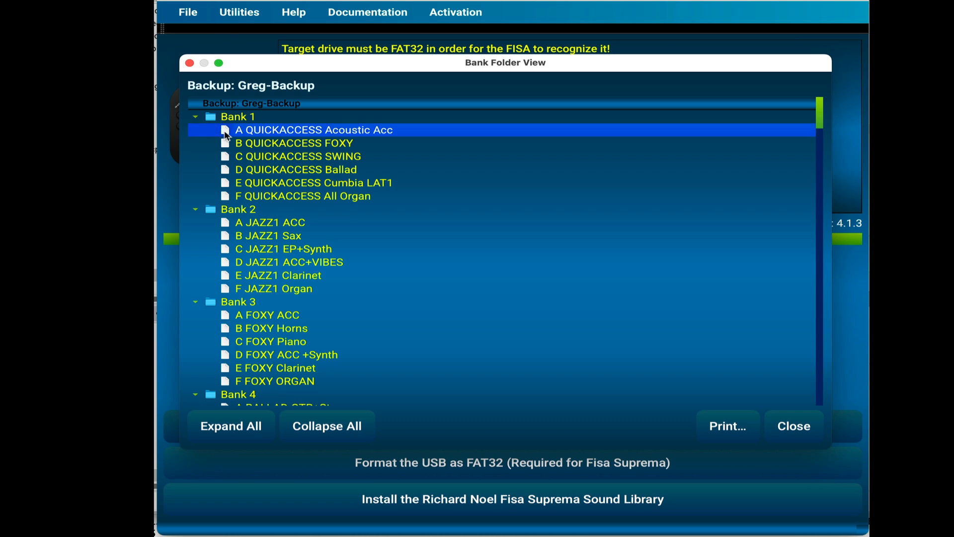
pyautogui.moveTo(226, 135); pyautogui.dragTo(373, 225)
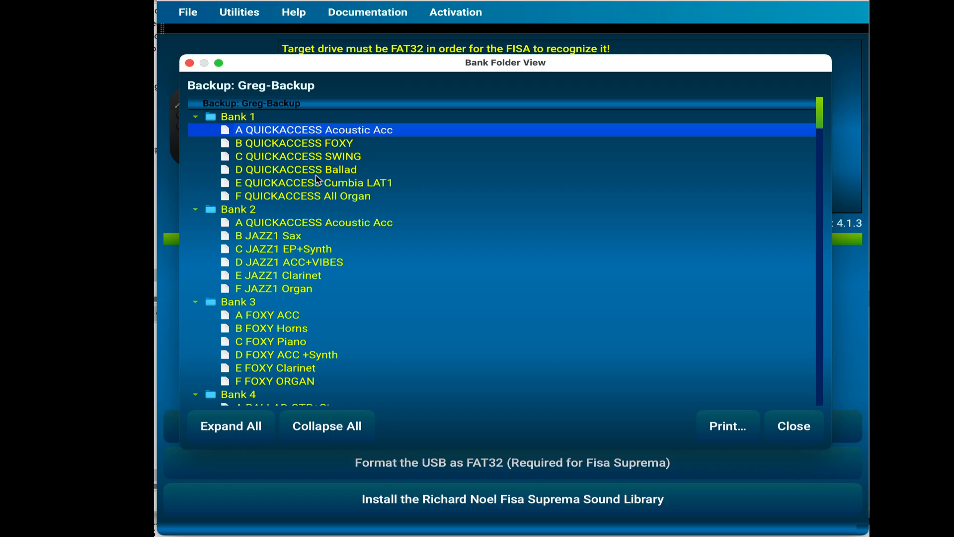
# - Copy the JAZZ1 Clarinet scene from Bank 2 slot E onto slot A of Bank 1
pyautogui.click(226, 279)
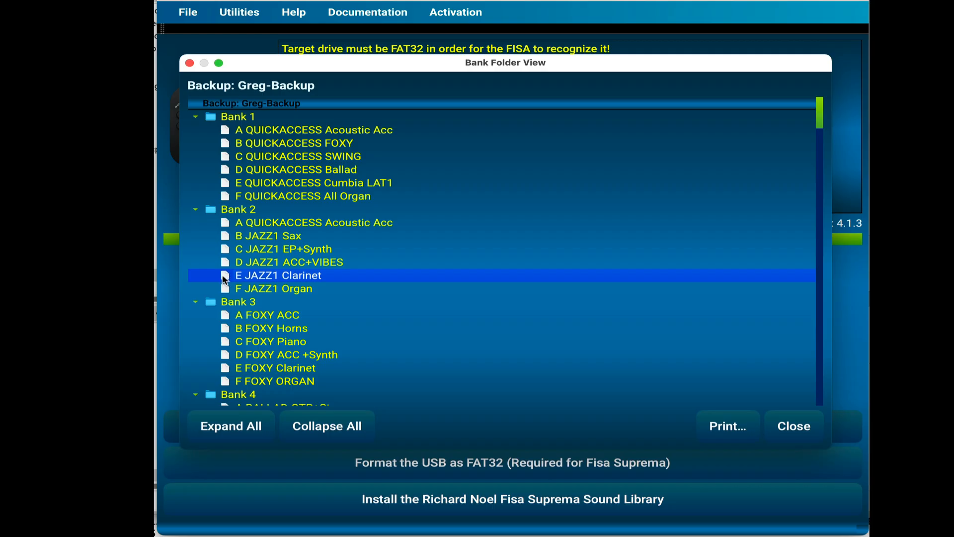
pyautogui.moveTo(223, 279); pyautogui.dragTo(413, 130)
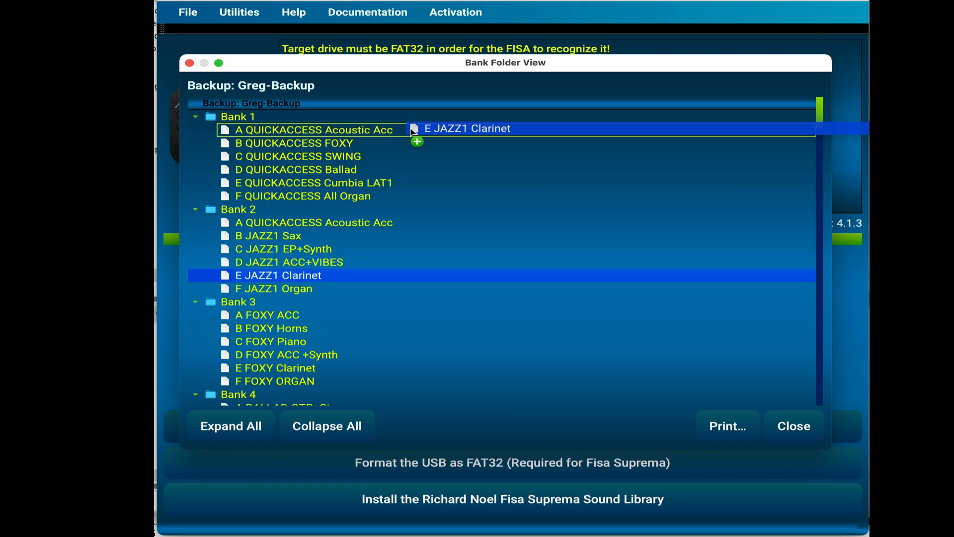
pyautogui.moveTo(413, 130); pyautogui.dragTo(412, 131)
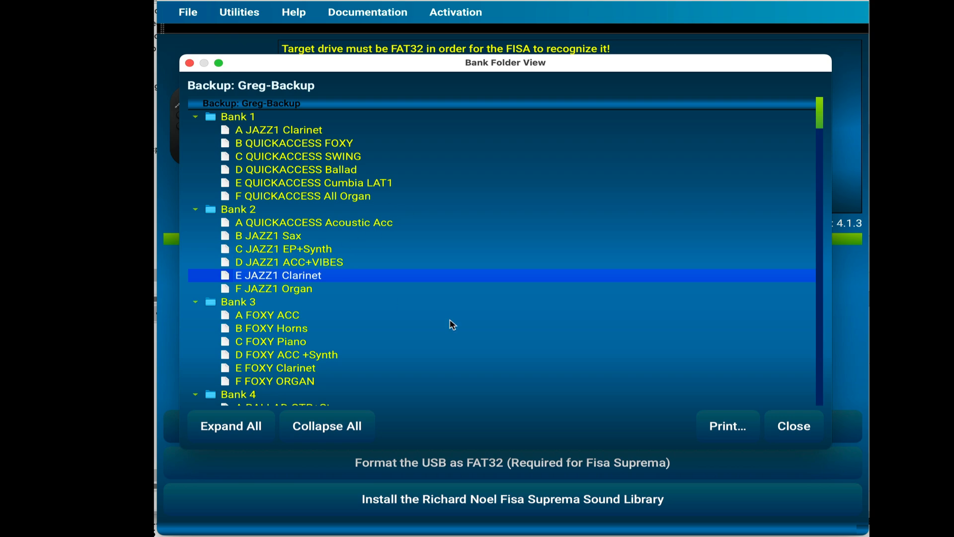
# - Copy the BLUES ACC scene from Bank 5 slot A into the empty slot A of Bank 43
pyautogui.scroll(-20, 449, 323)
pyautogui.scroll(20, 451, 325)
pyautogui.scroll(3, 450, 324)
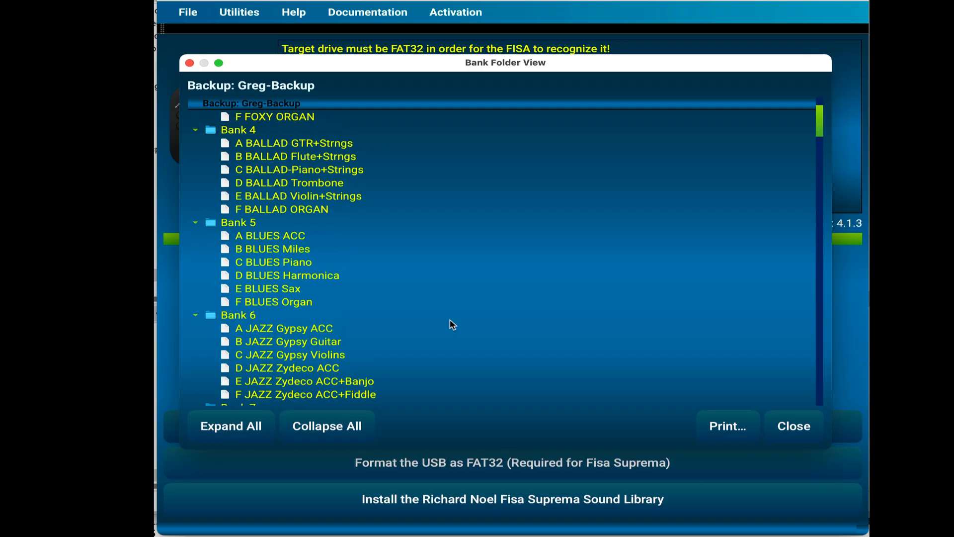
pyautogui.moveTo(226, 239); pyautogui.dragTo(235, 190)
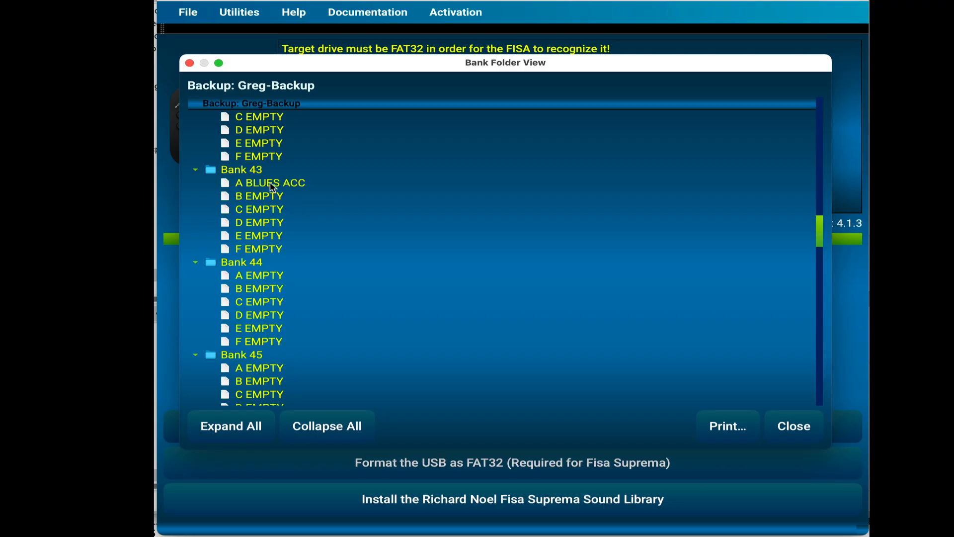
# - Mark the BLUES ACC scene in Bank 43 slot A as EMPTY and close the bank folder view
pyautogui.click(259, 198)
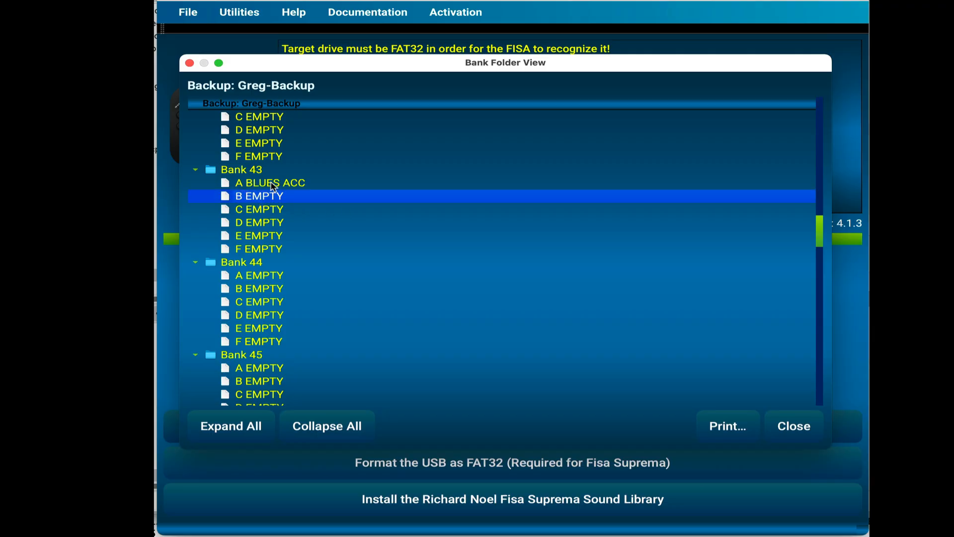
pyautogui.click(273, 187)
pyautogui.rightClick(273, 186)
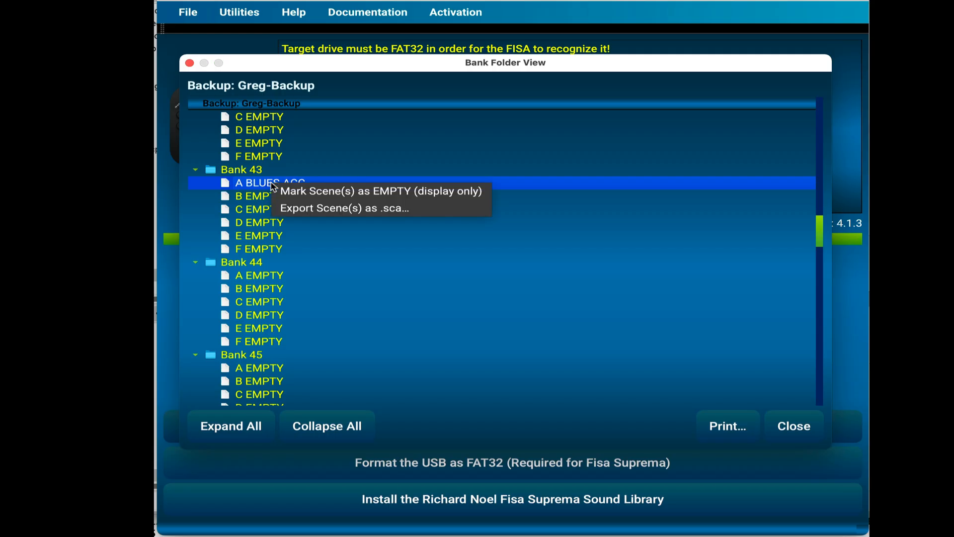
pyautogui.click(321, 191)
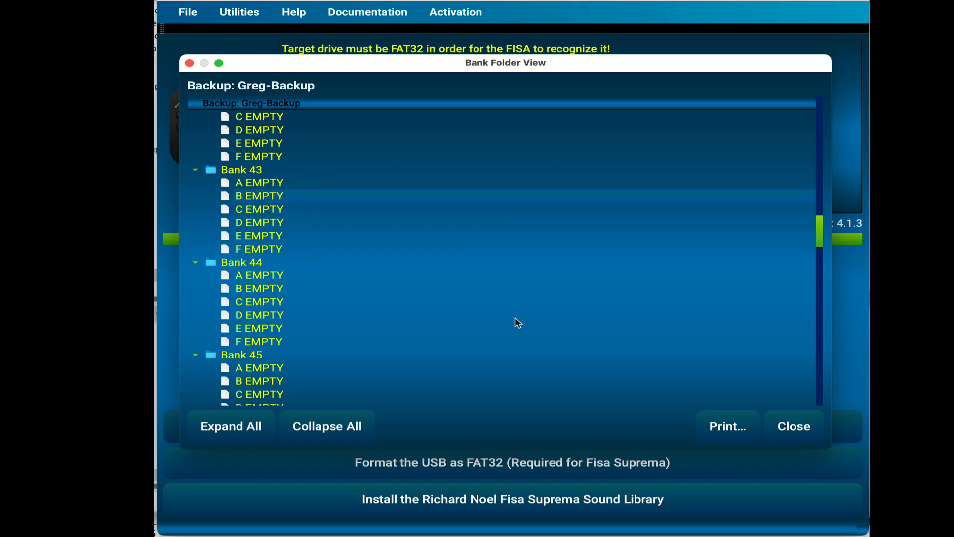
pyautogui.click(785, 426)
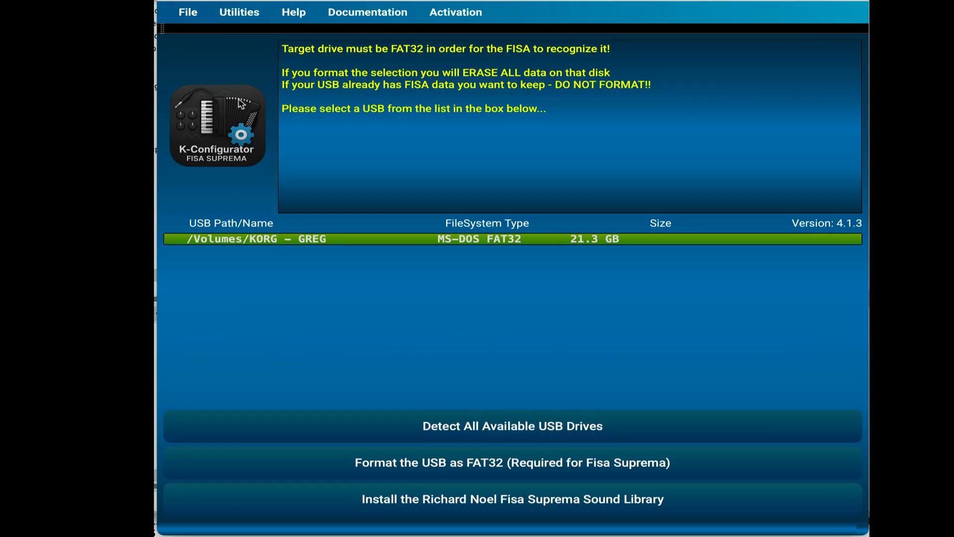
# - Start the Dual-Tree scene utility and duplicate Greg-Backup as a new backup folder named Test Copy
pyautogui.click(235, 17)
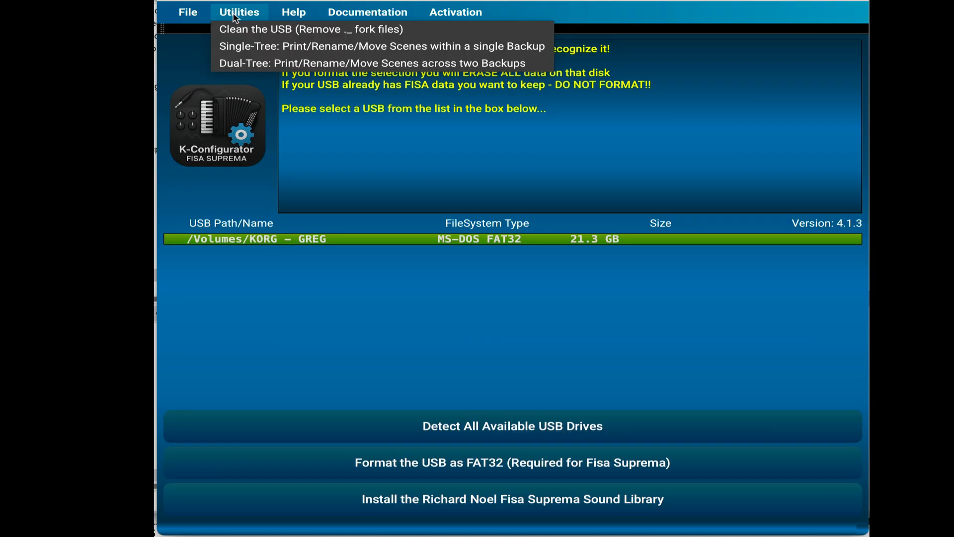
pyautogui.click(263, 64)
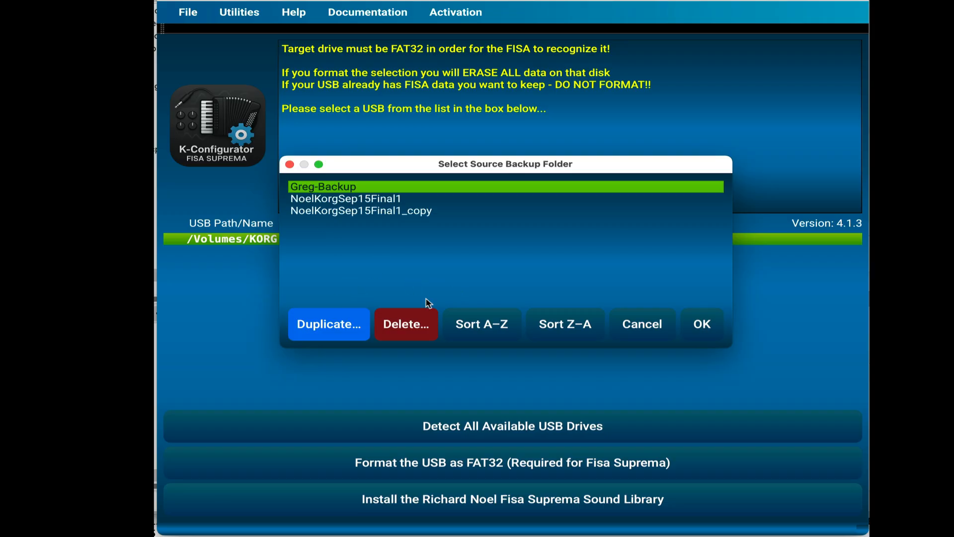
pyautogui.click(327, 325)
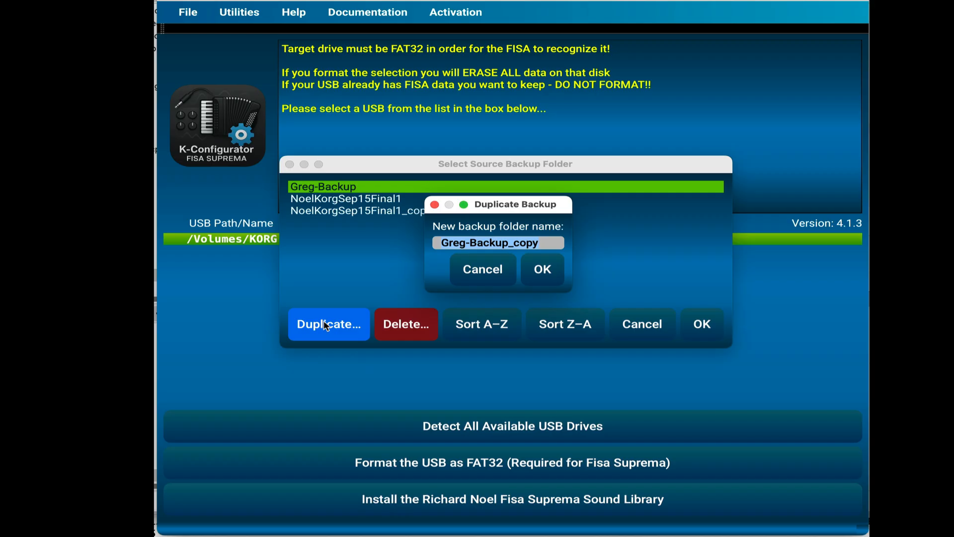
pyautogui.write('Test C')
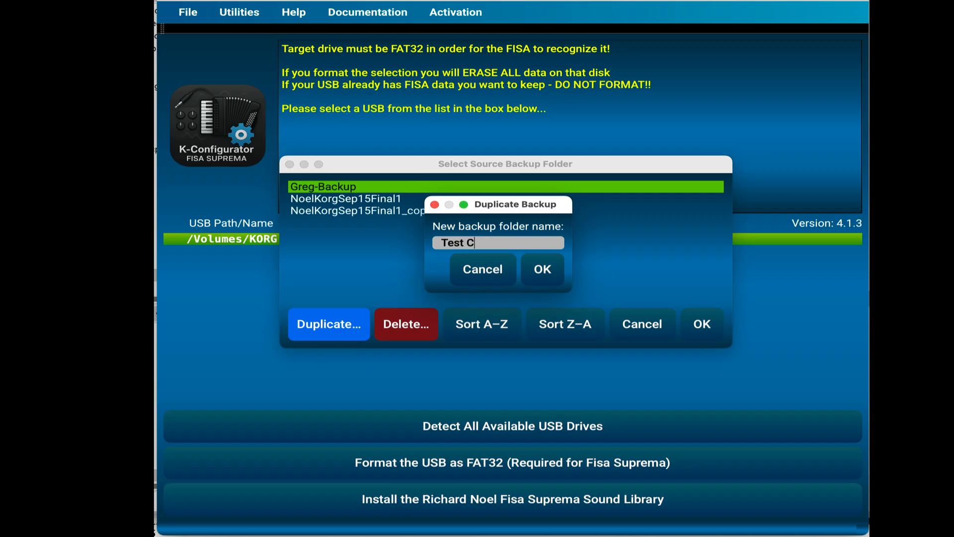
pyautogui.write('opy')
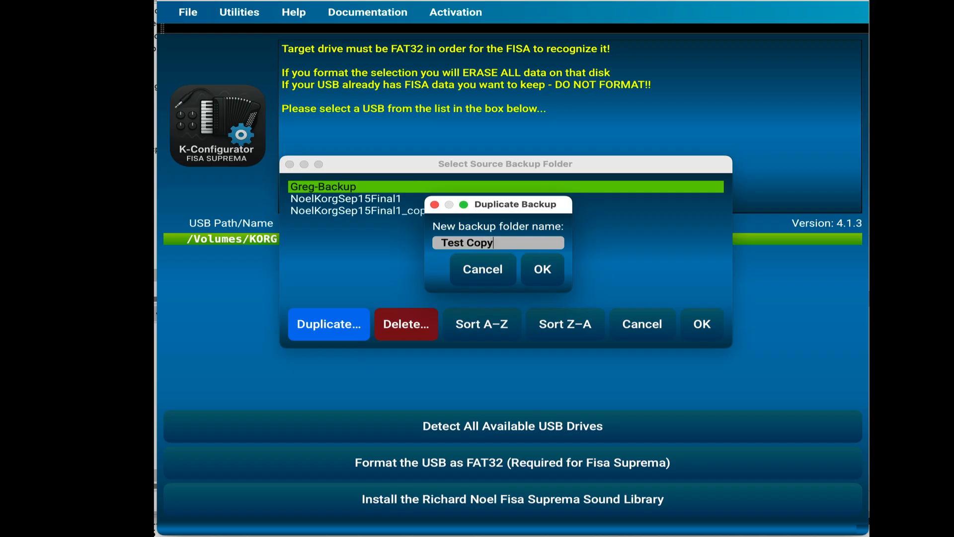
pyautogui.click(543, 268)
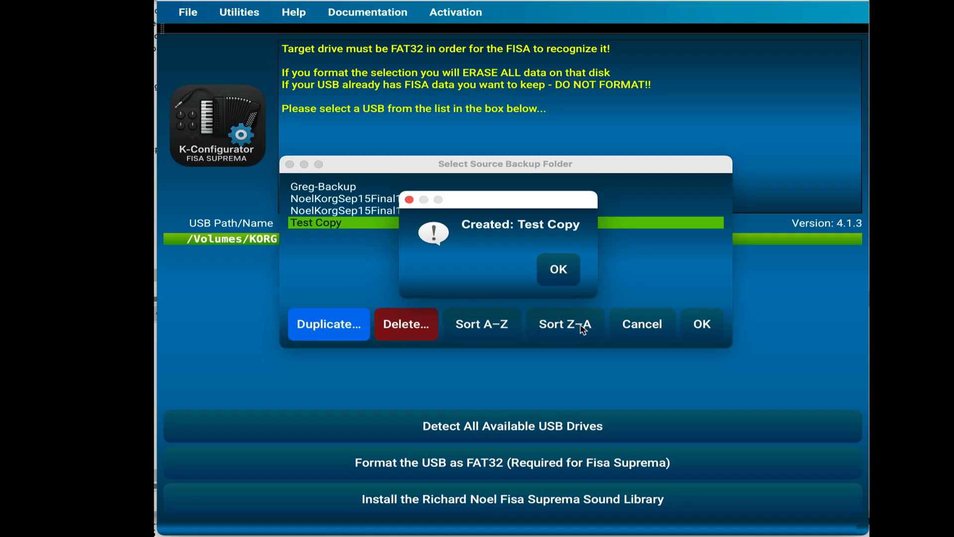
pyautogui.click(557, 271)
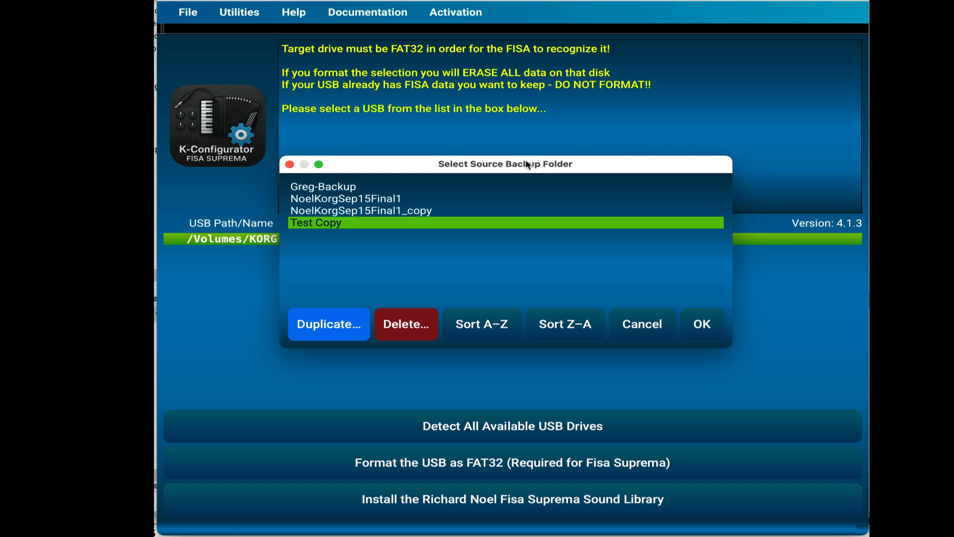
# - Open NoelKorgSep15Final1 as the source backup and Test Copy as the destination backup
pyautogui.click(343, 201)
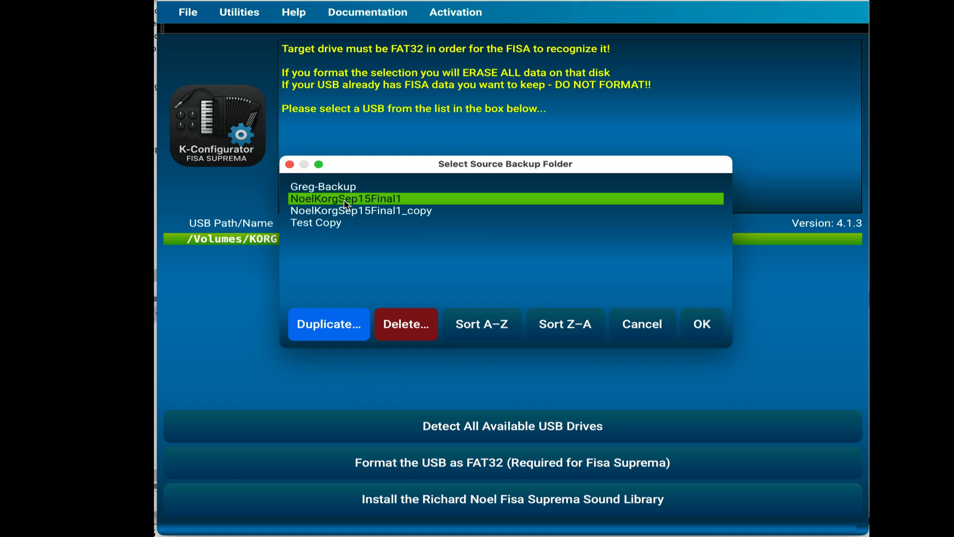
pyautogui.click(709, 324)
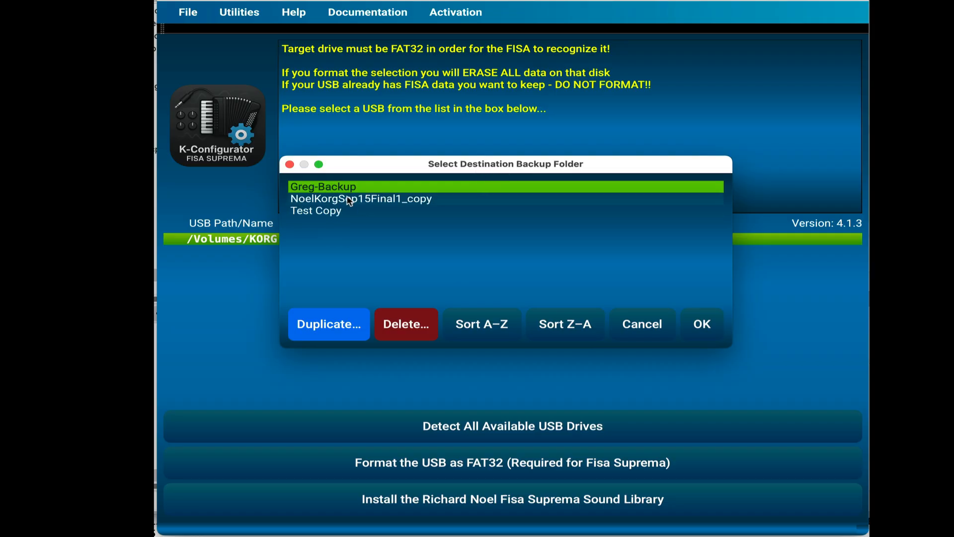
pyautogui.click(324, 213)
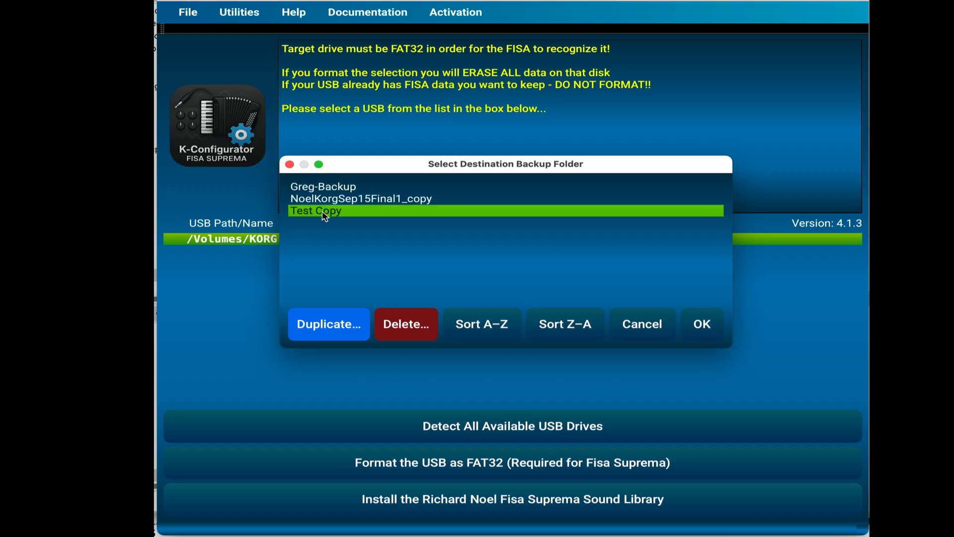
pyautogui.click(707, 330)
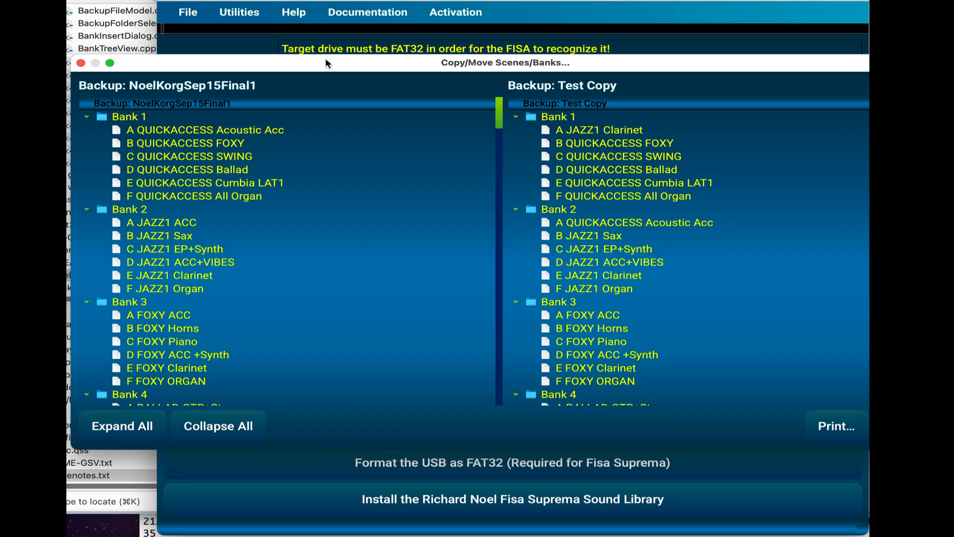
# - Copy the FOXY ACC scene from Bank 3 slot A of the source backup onto Bank 2 slot A of Test Copy
pyautogui.moveTo(325, 58); pyautogui.dragTo(335, 37)
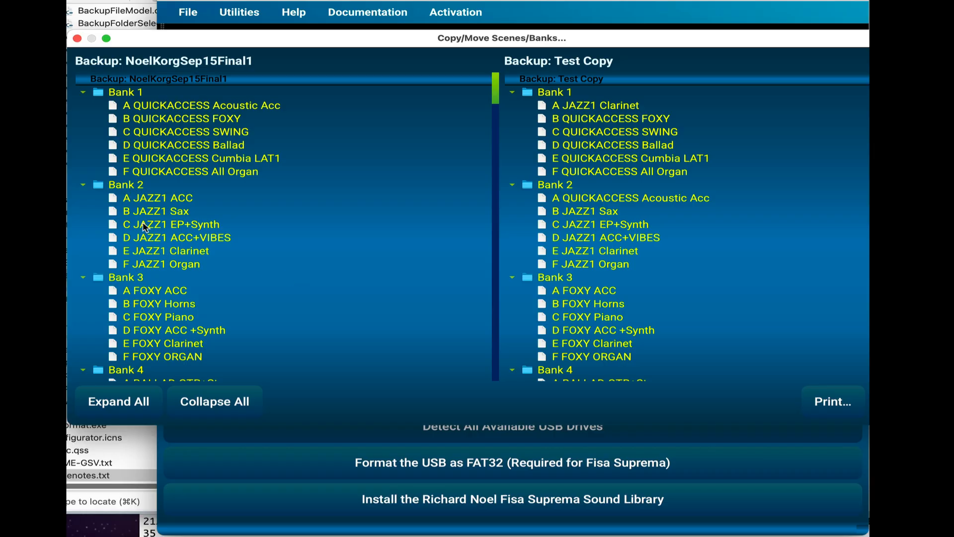
pyautogui.click(113, 295)
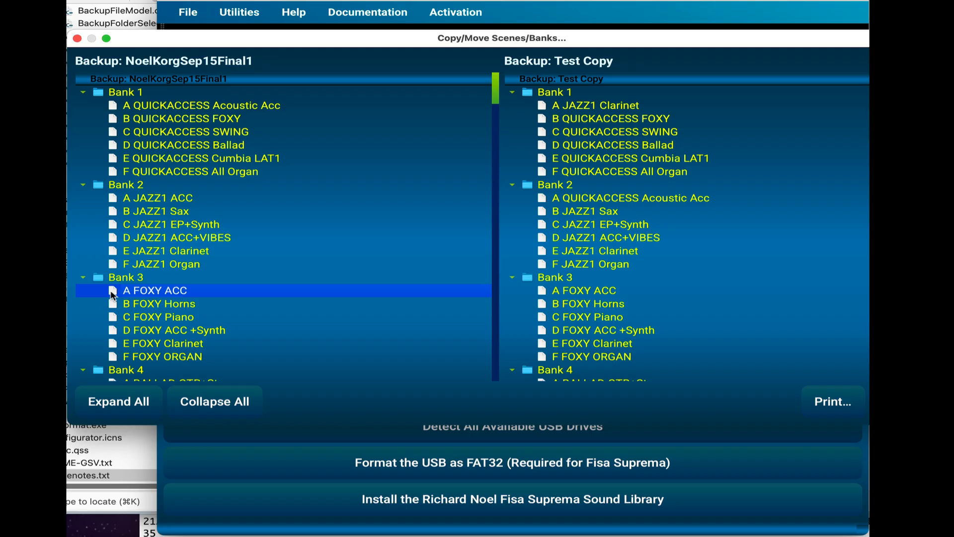
pyautogui.moveTo(111, 295); pyautogui.dragTo(657, 204)
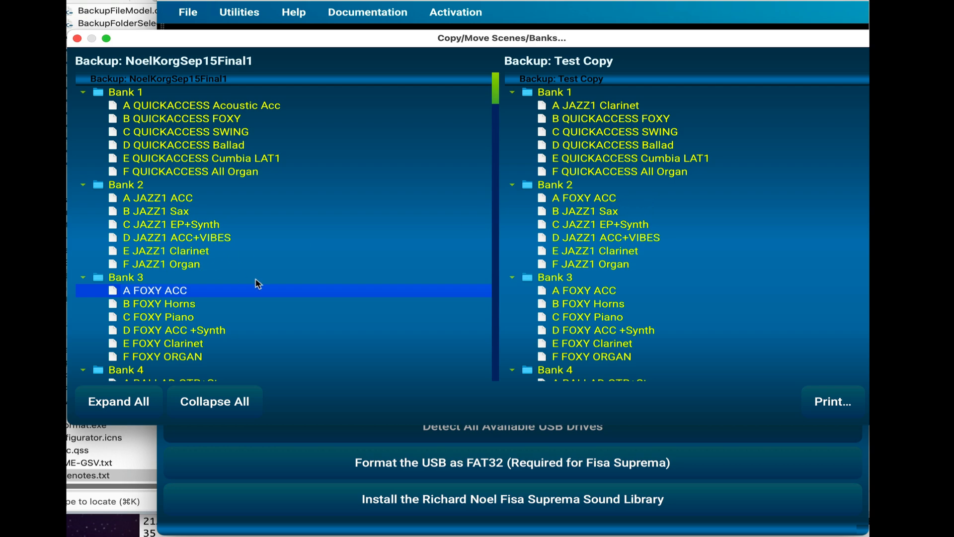
# - Look through the scenes in the Test Copy backup from Bank 1 down to the banks around Bank 90
pyautogui.scroll(-1, 271, 226)
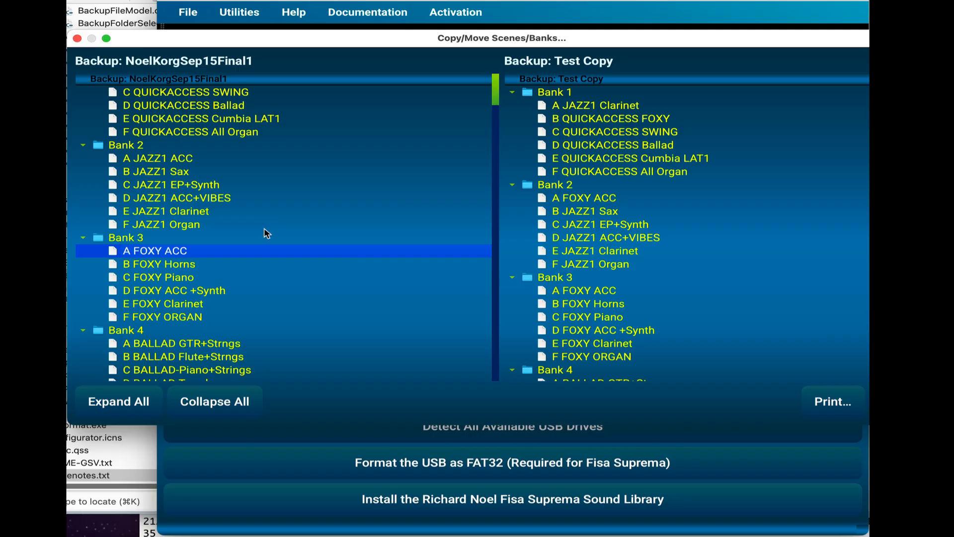
pyautogui.scroll(-20, 717, 295)
pyautogui.scroll(-20, 717, 295)
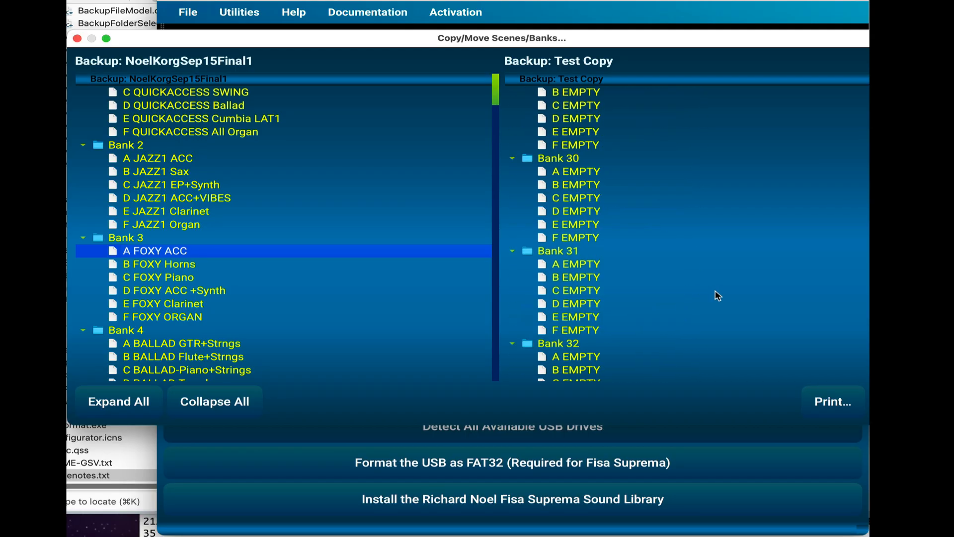
pyautogui.scroll(-20, 720, 294)
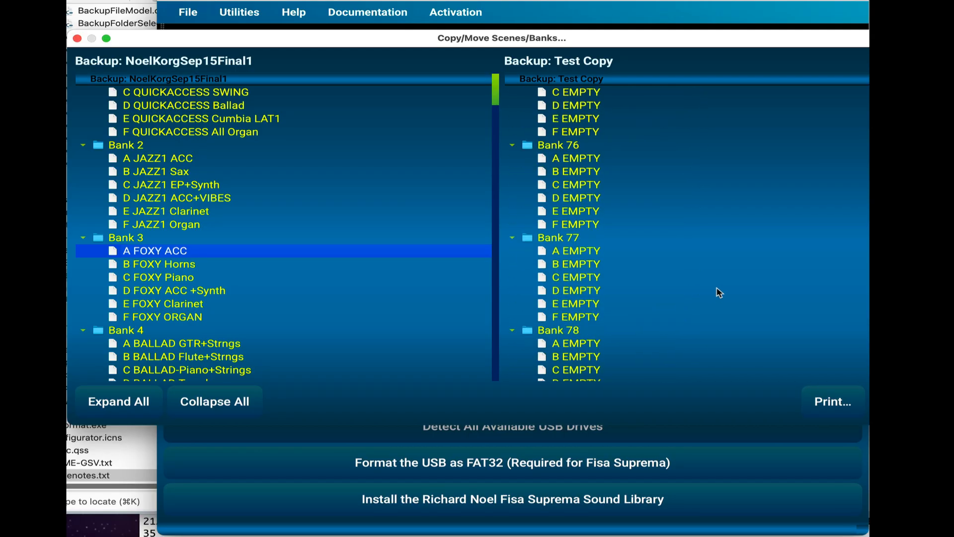
pyautogui.scroll(-6, 719, 293)
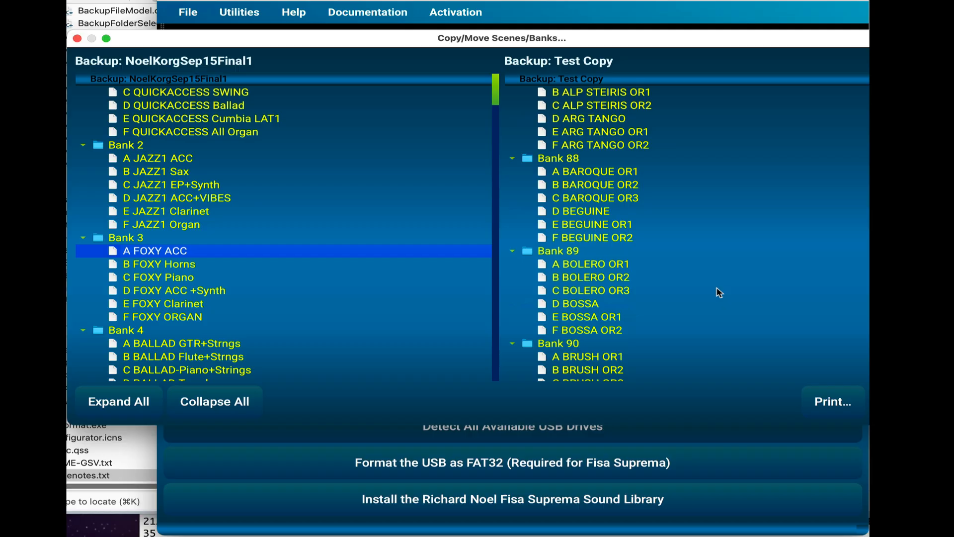
pyautogui.scroll(-1, 719, 293)
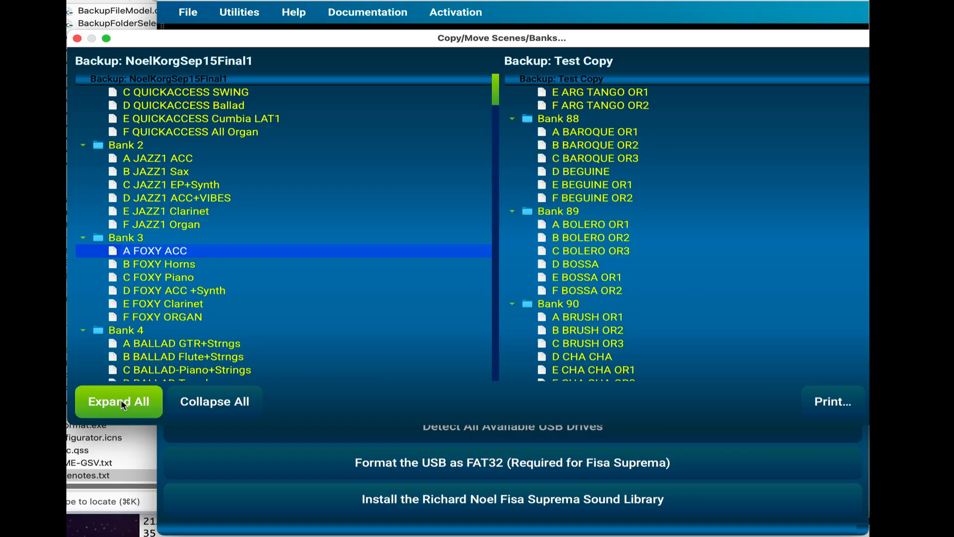
# - Collapse all banks in both backup trees and expand them again
pyautogui.click(214, 401)
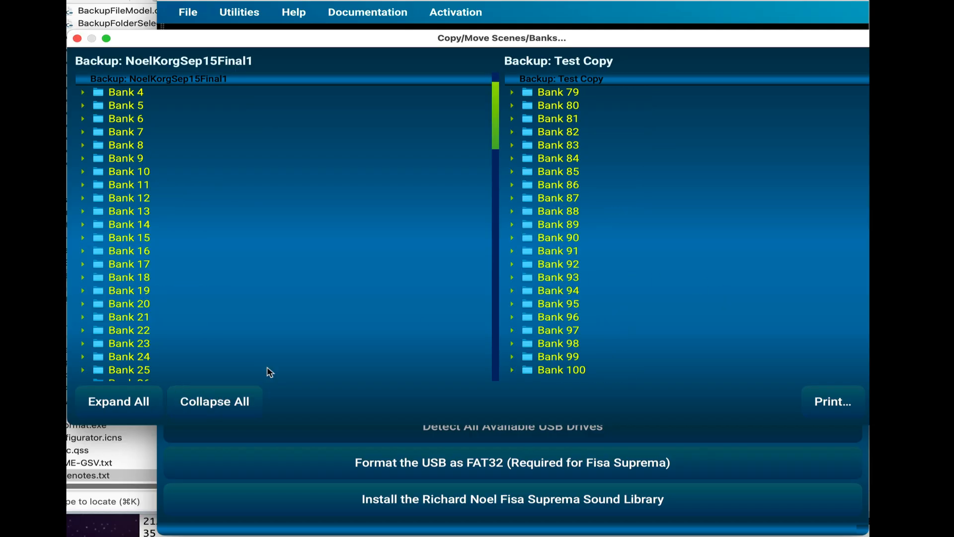
pyautogui.scroll(10, 646, 338)
pyautogui.scroll(-10, 645, 336)
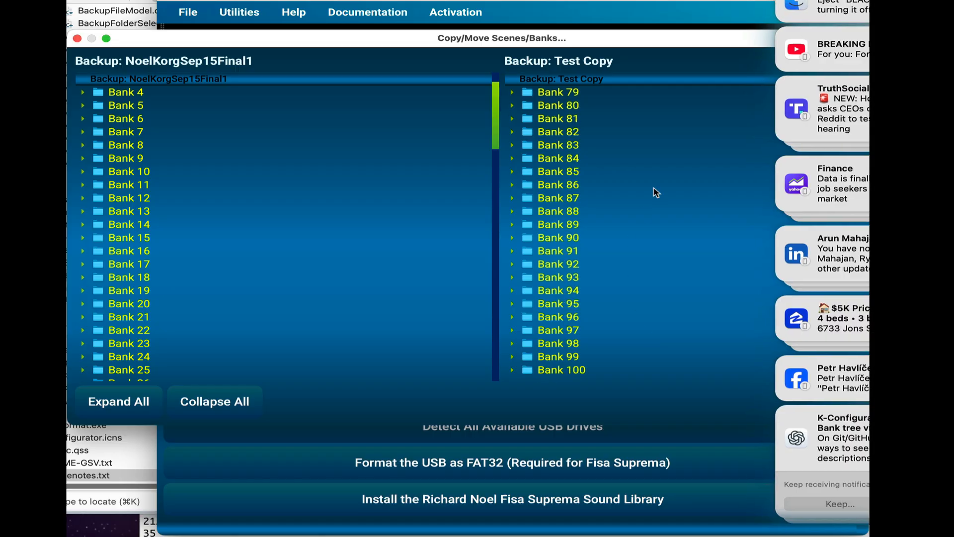
pyautogui.click(656, 192)
pyautogui.click(119, 402)
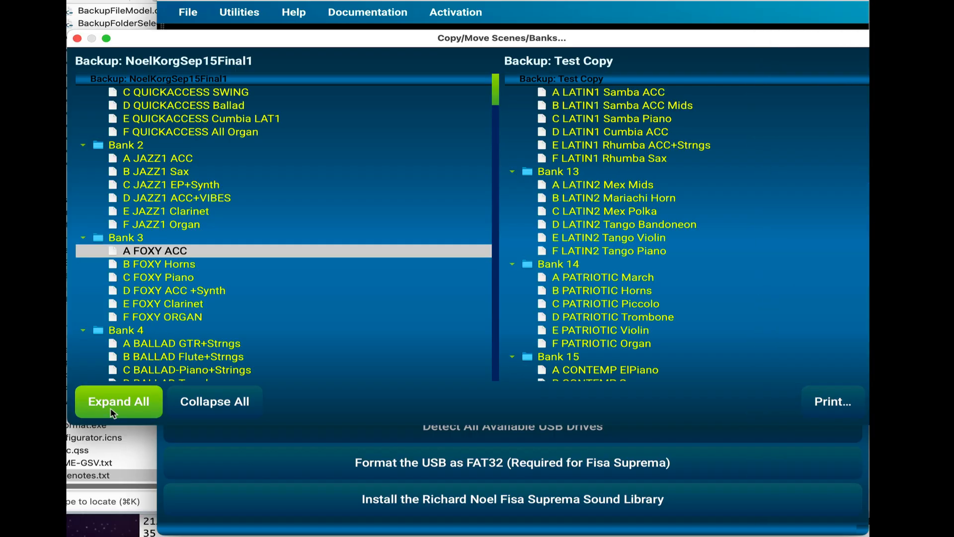
# - Copy the whole of Bank 1 from the NoelKorgSep15Final1 backup onto Bank 81 of Test Copy
pyautogui.scroll(-20, 596, 257)
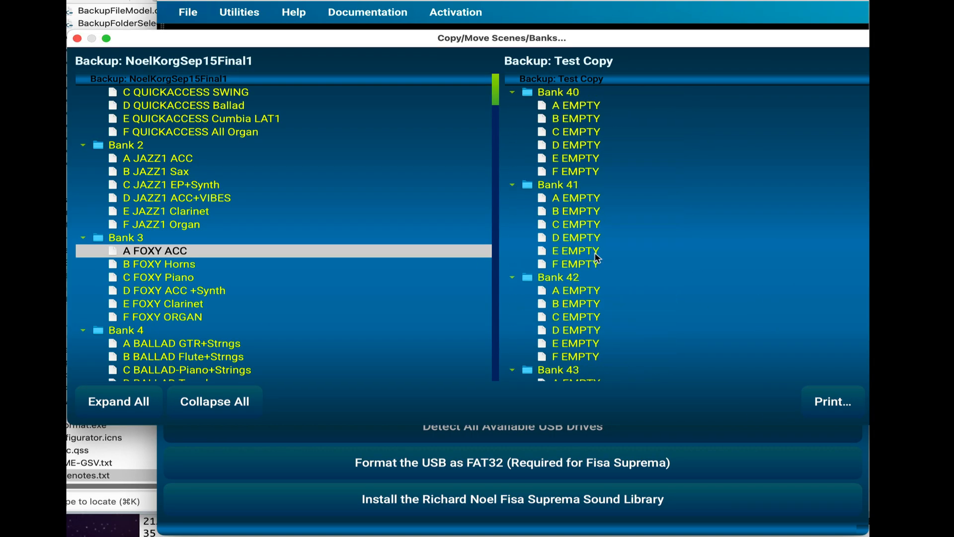
pyautogui.scroll(-20, 597, 257)
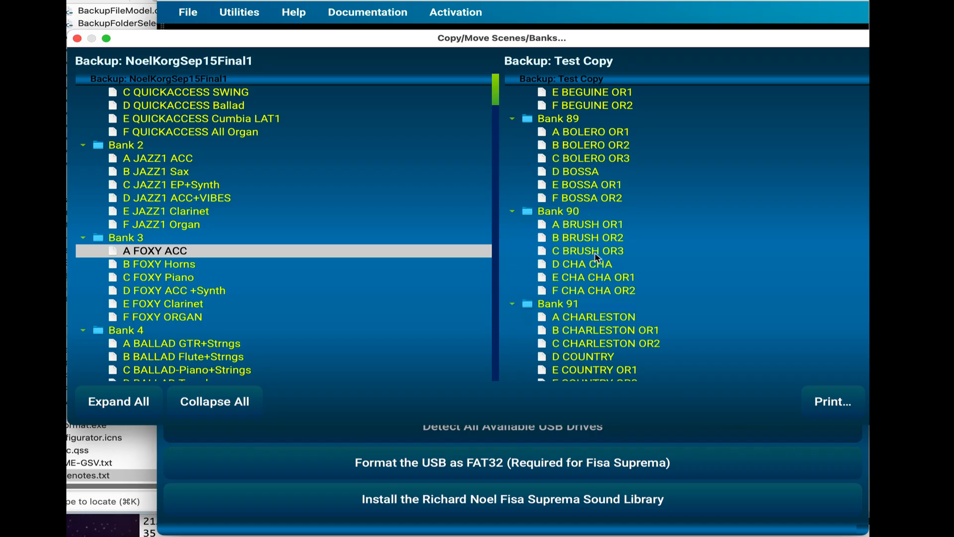
pyautogui.scroll(6, 597, 257)
pyautogui.scroll(3, 596, 257)
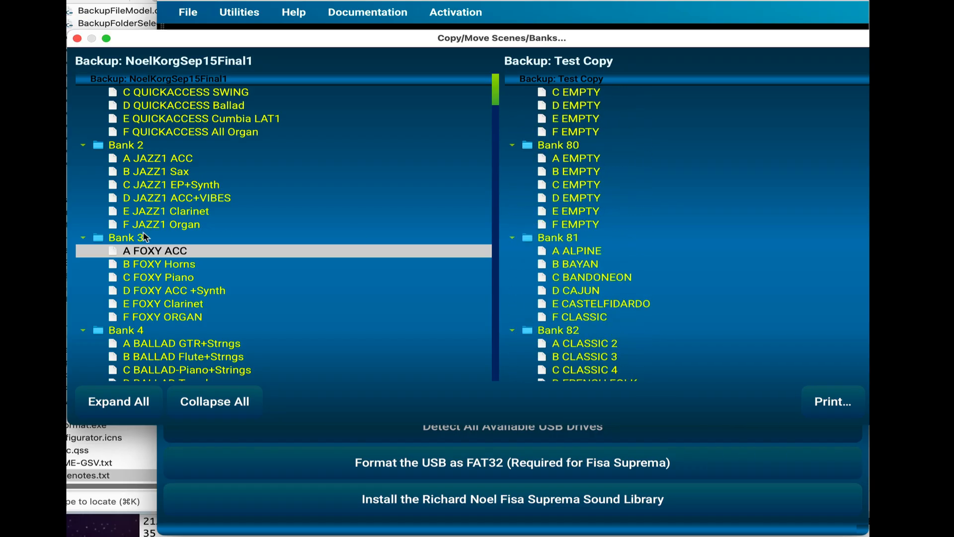
pyautogui.scroll(1, 174, 194)
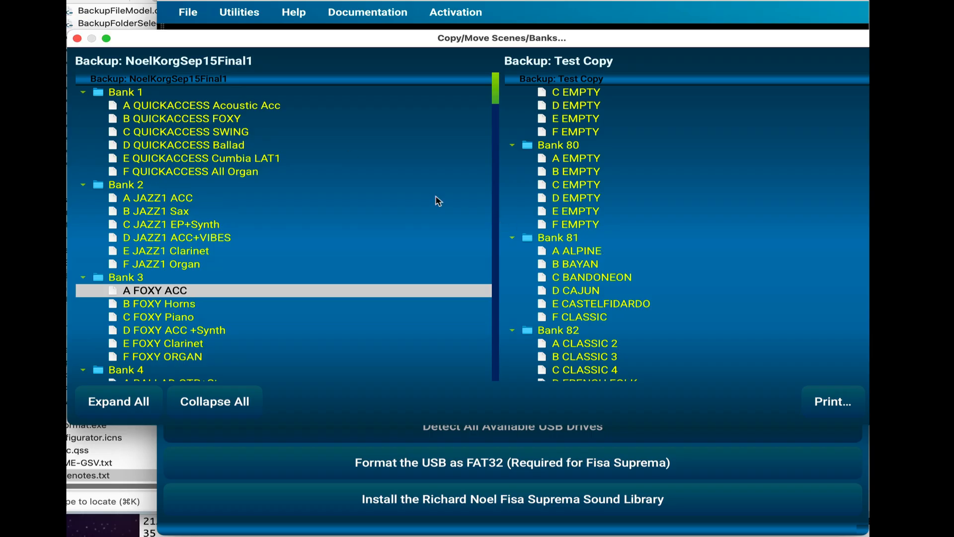
pyautogui.click(99, 96)
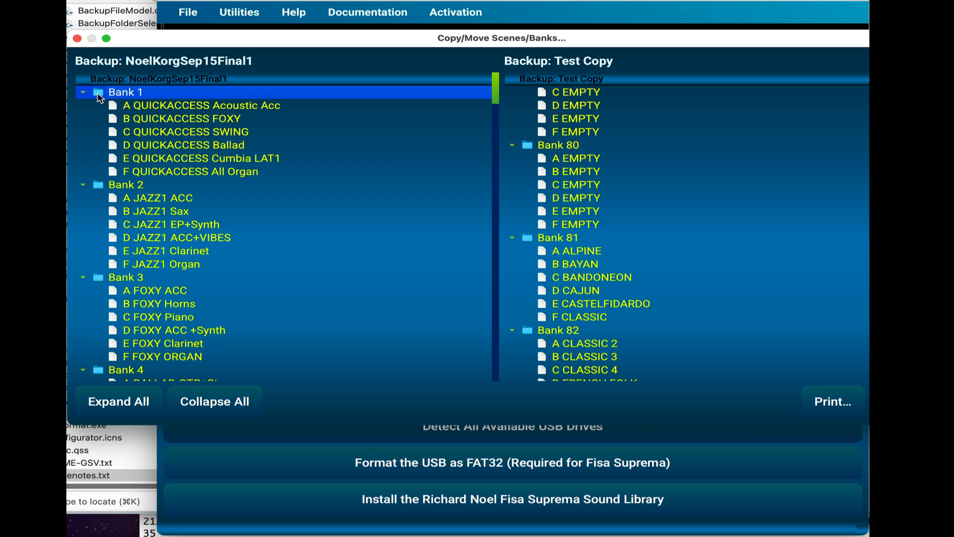
pyautogui.moveTo(99, 97); pyautogui.dragTo(652, 240)
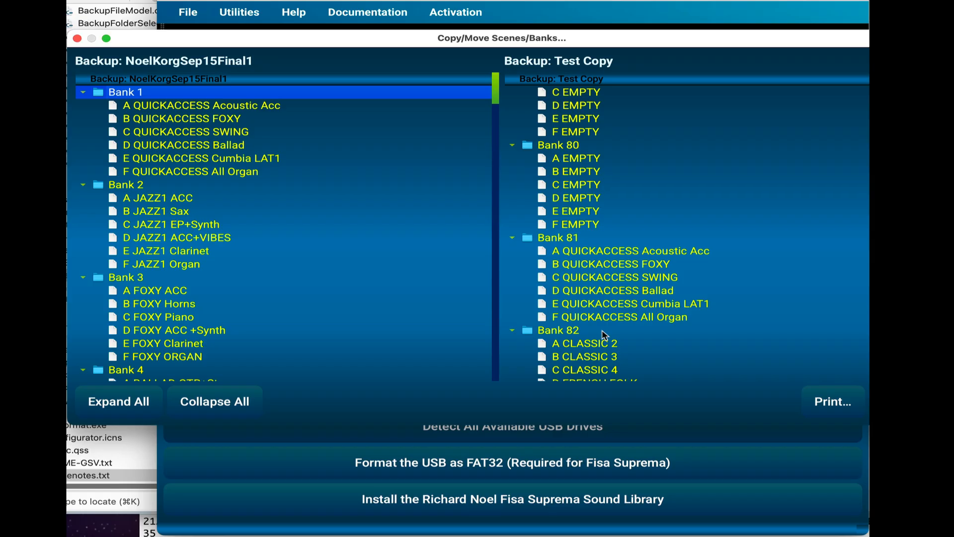
# - Copy the CLASSIC 2 scene from Bank 82 slot A of Test Copy onto Bank 2 slot A of NoelKorgSep15Final1
pyautogui.scroll(-2, 603, 332)
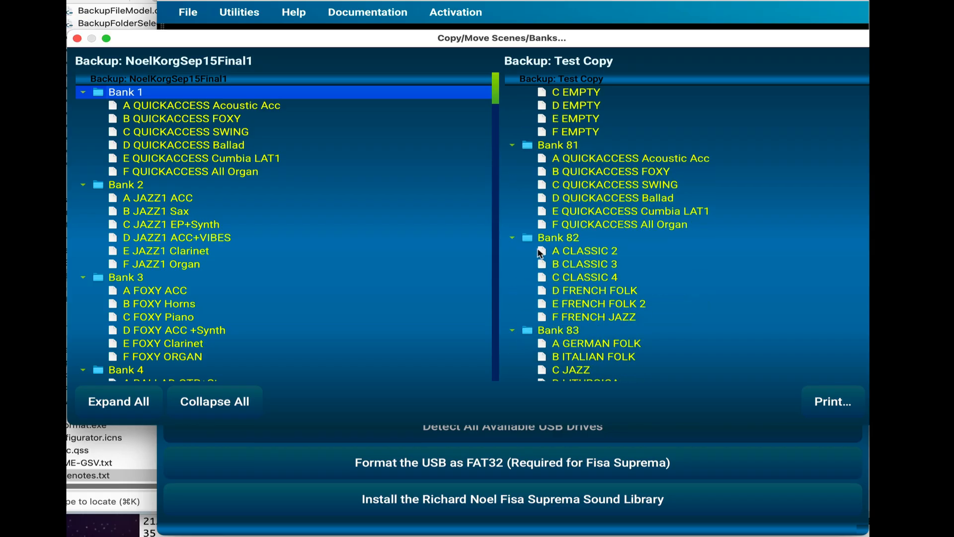
pyautogui.moveTo(543, 255); pyautogui.dragTo(161, 203)
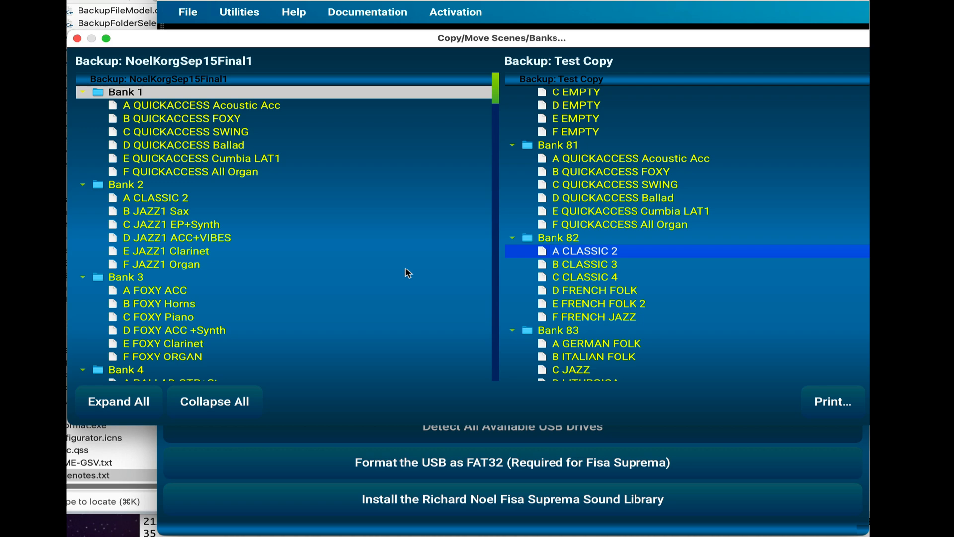
# - Copy the FOXY ACC, FOXY Horns and FOXY Piano scenes from Bank 3 of NoelKorgSep15Final1 onto Bank 81 slots A to C of Test Copy
pyautogui.scroll(-5, 373, 290)
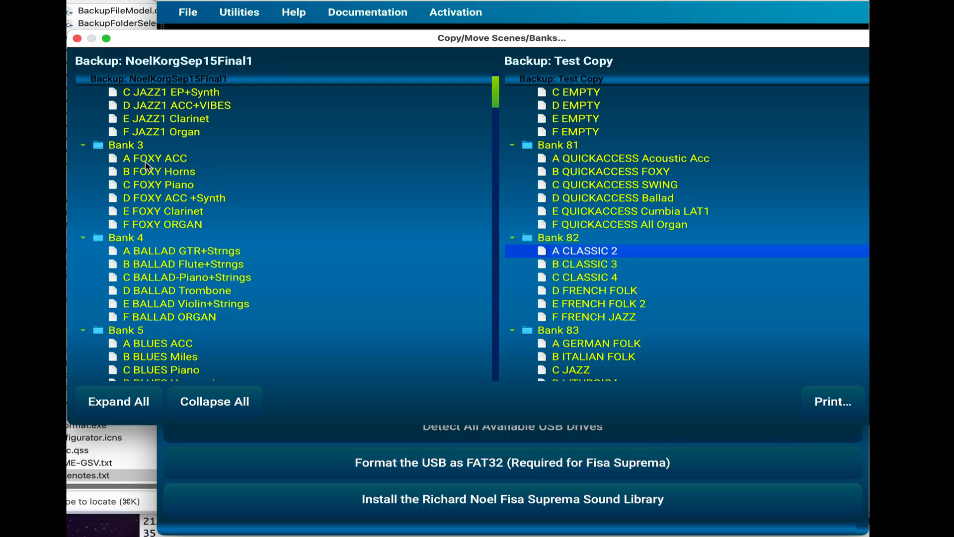
pyautogui.click(132, 163)
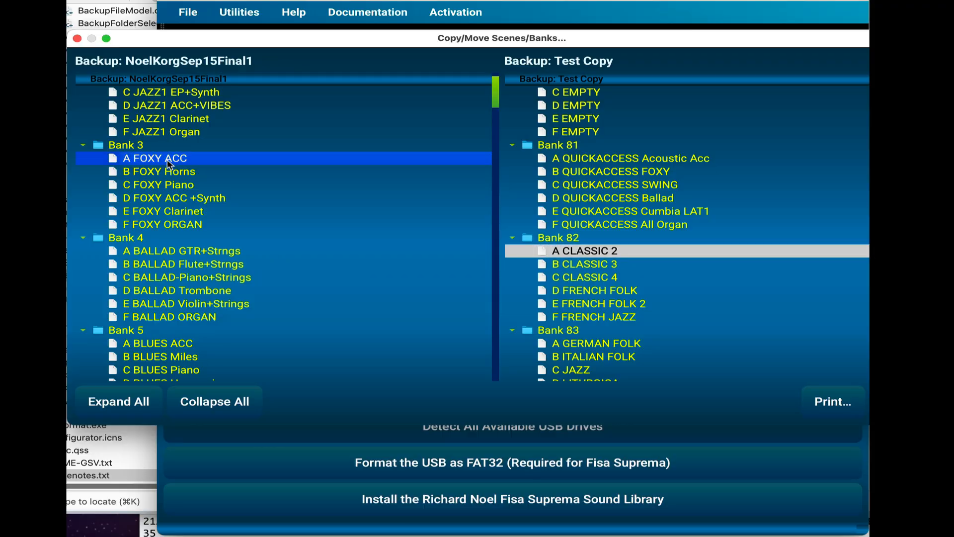
pyautogui.keyDown('shift'); pyautogui.click(133, 186); pyautogui.keyUp('shift')
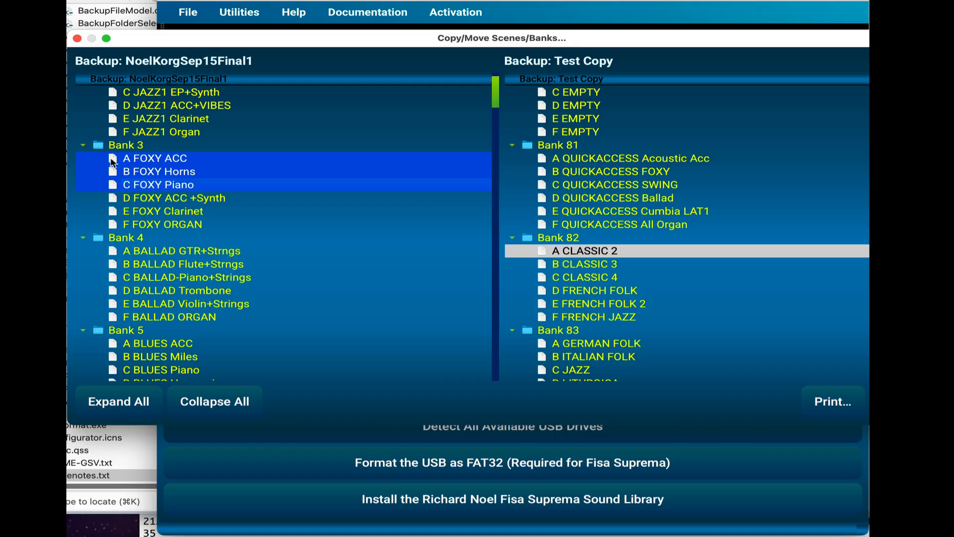
pyautogui.moveTo(112, 162); pyautogui.dragTo(629, 163)
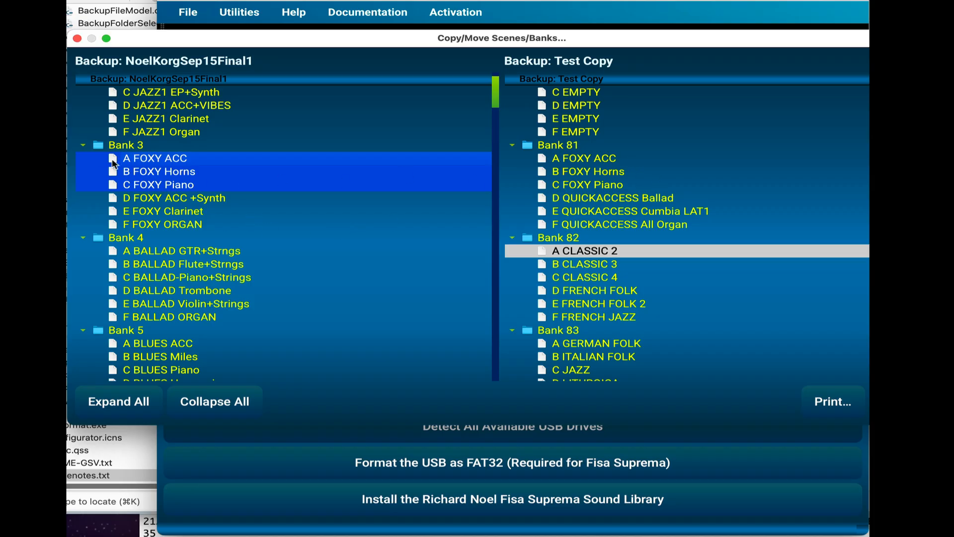
# - Copy the same three selected FOXY scenes from Bank 3 of the source backup onto Bank 59 slots D to F of Test Copy
pyautogui.moveTo(114, 160); pyautogui.dragTo(579, 147)
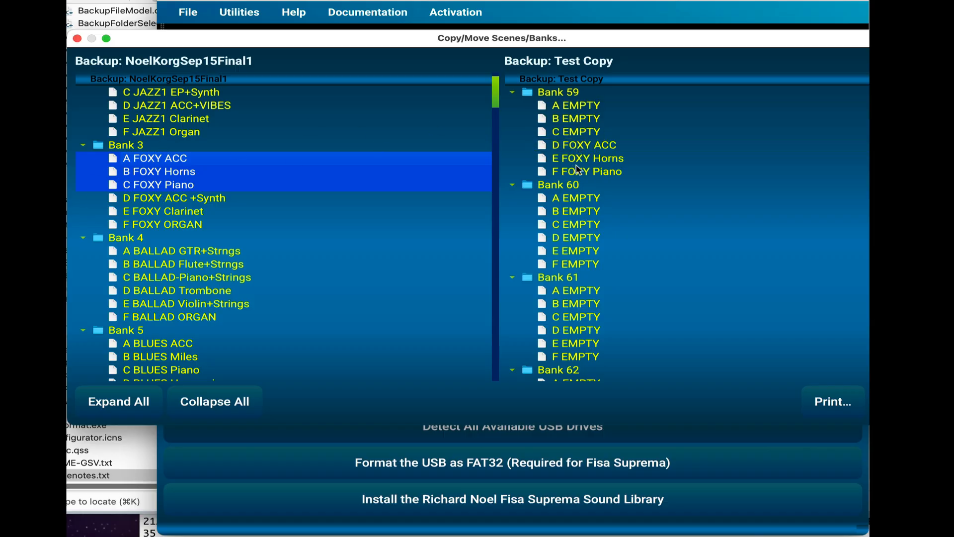
pyautogui.scroll(2, 578, 169)
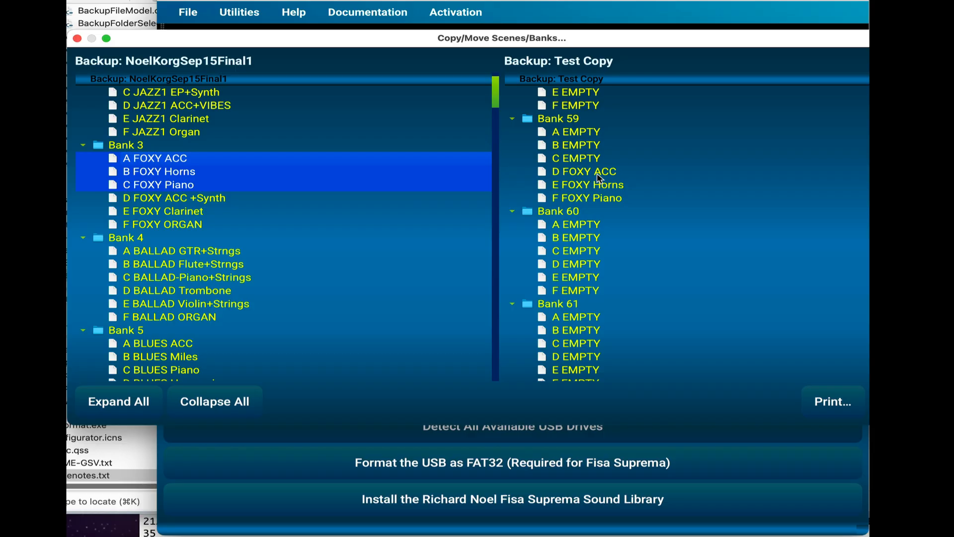
pyautogui.scroll(-2, 590, 194)
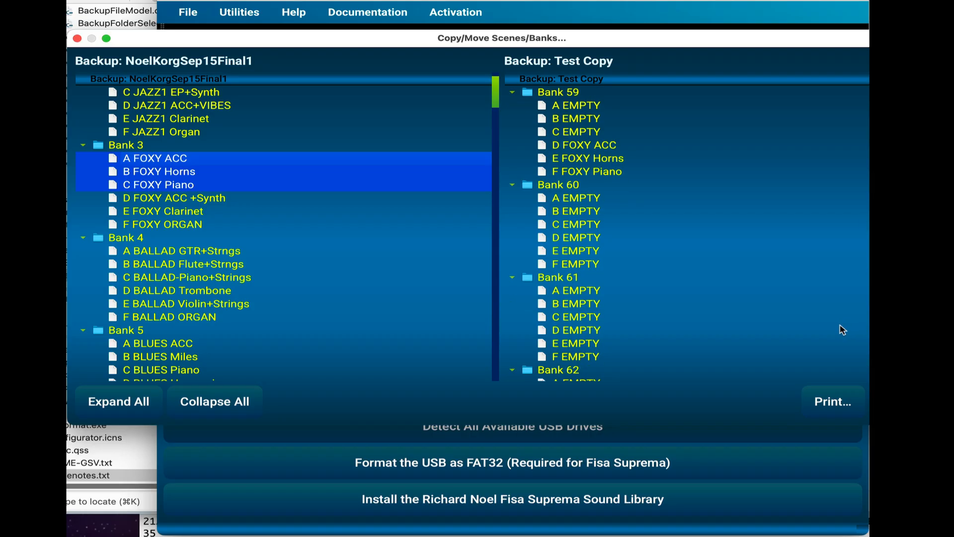
pyautogui.click(721, 264)
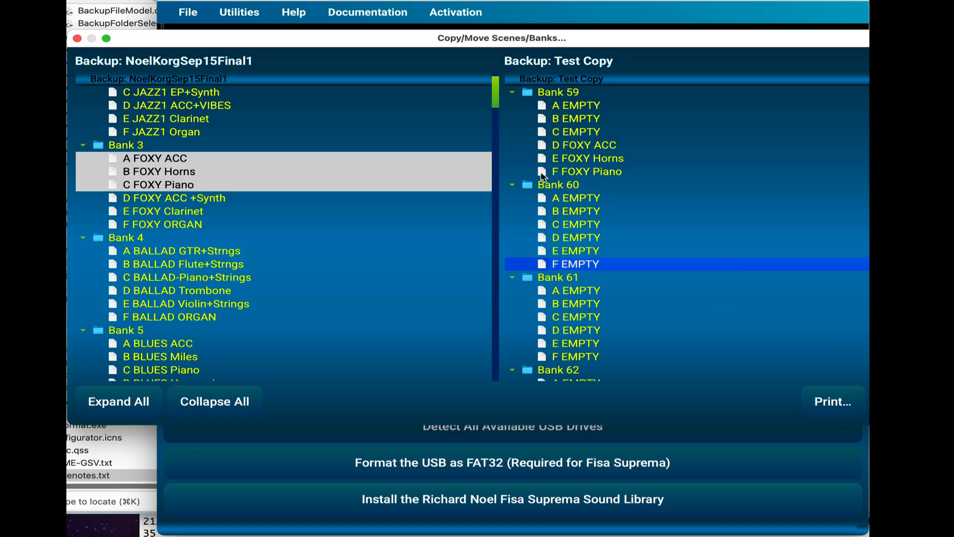
pyautogui.click(651, 172)
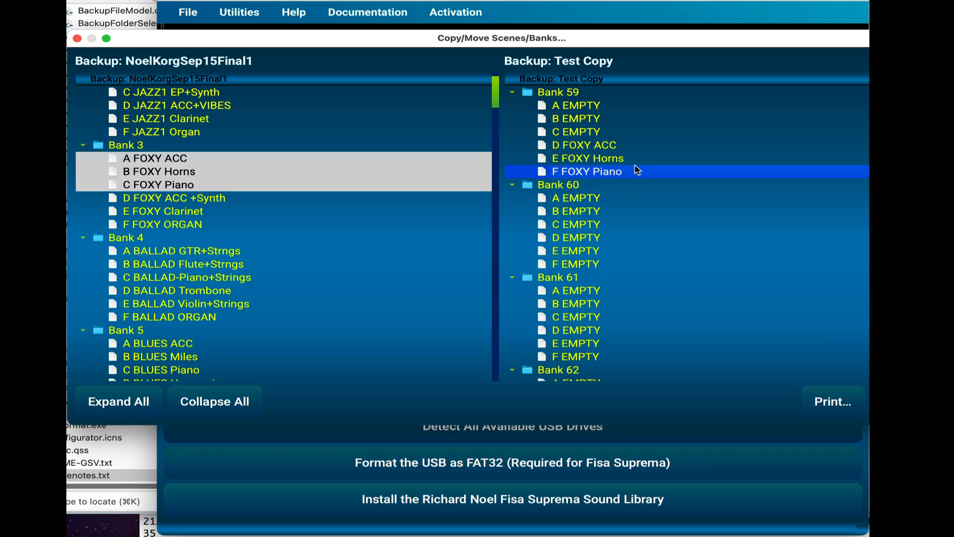
# - Rename the scene in Bank 1 slot A of Test Copy to Clarinet
pyautogui.scroll(3, 610, 221)
pyautogui.scroll(20, 610, 221)
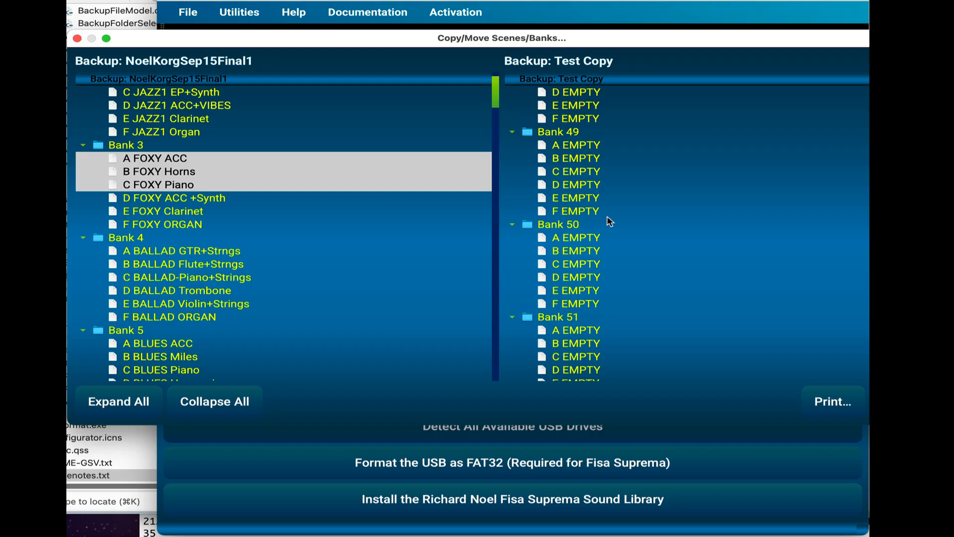
pyautogui.scroll(20, 659, 122)
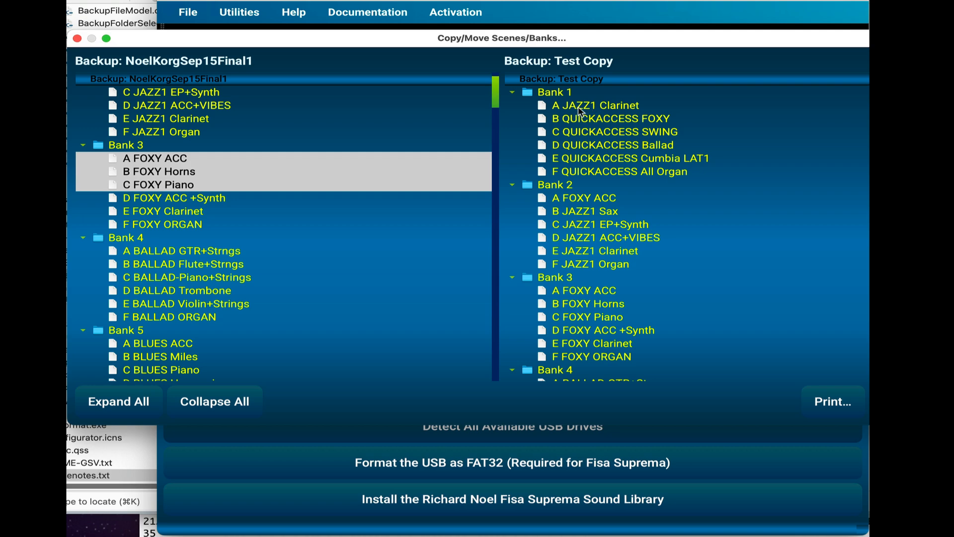
pyautogui.doubleClick(603, 108)
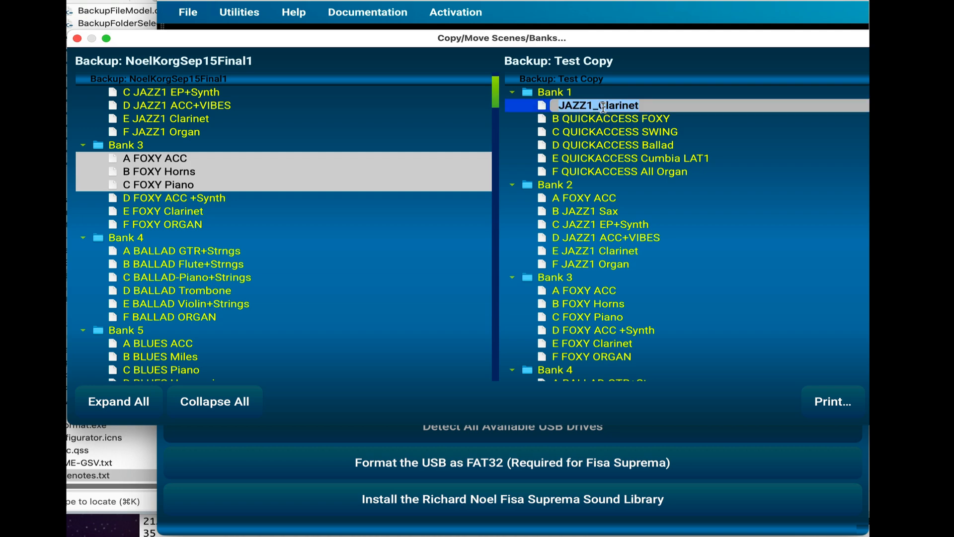
pyautogui.write('Clairne')
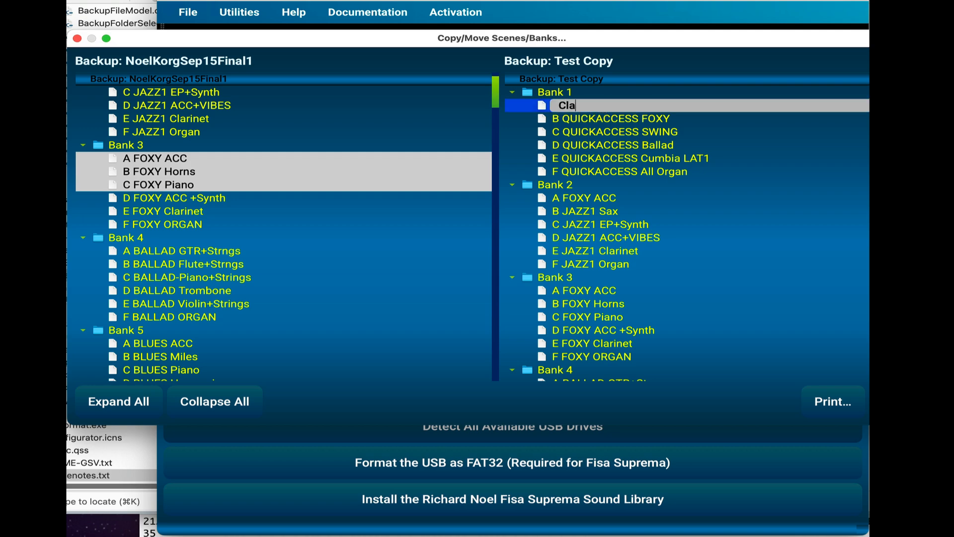
pyautogui.press('Escape')
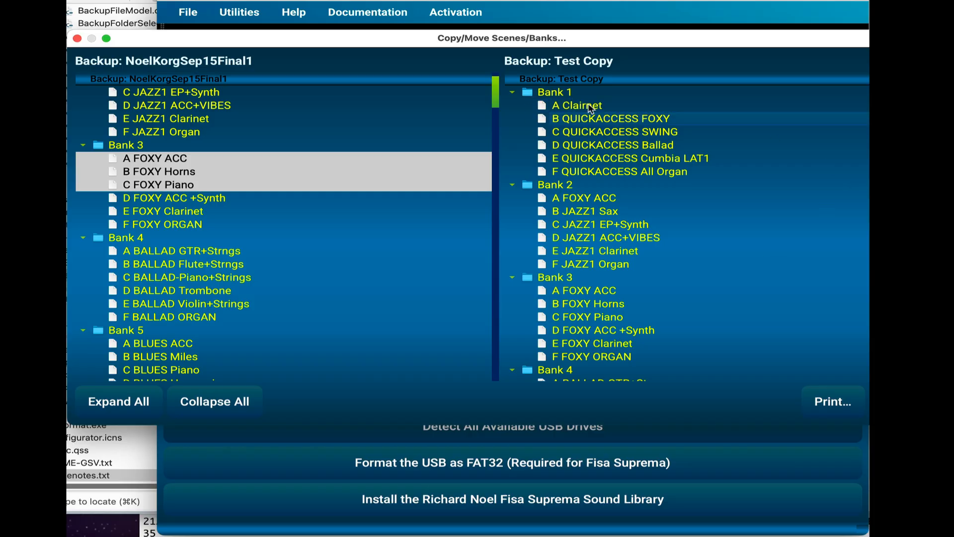
pyautogui.doubleClick(589, 106)
pyautogui.write('Ca')
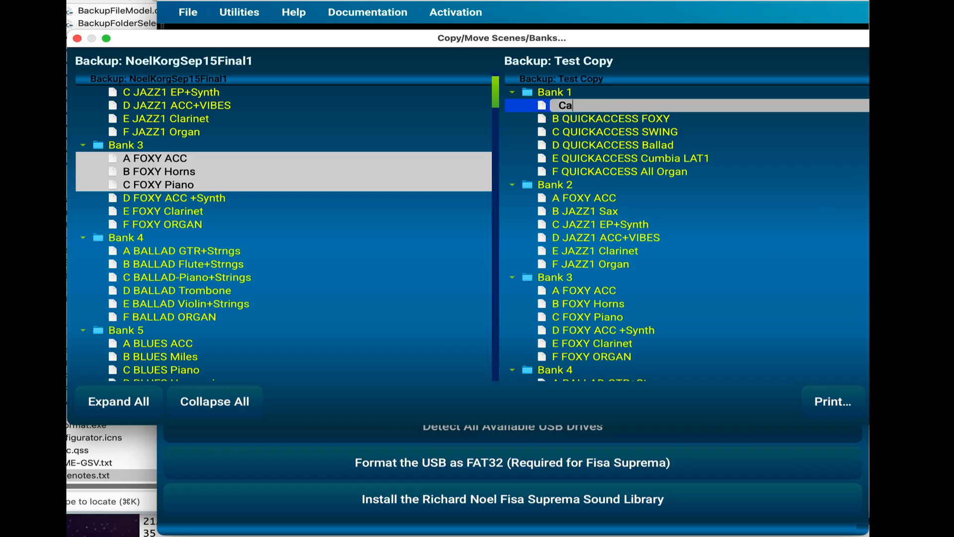
pyautogui.press('BackSpace')
pyautogui.write('larinet')
pyautogui.press('Return')
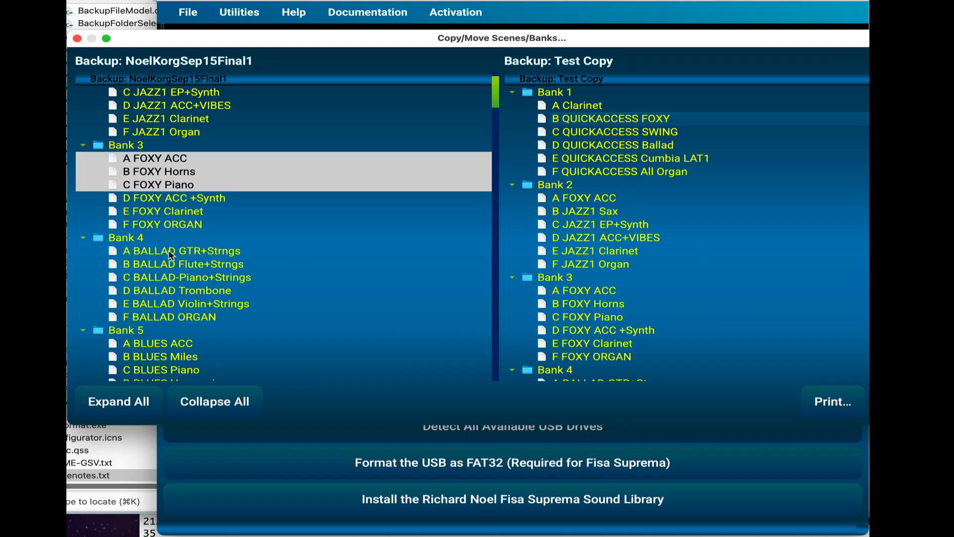
pyautogui.doubleClick(167, 256)
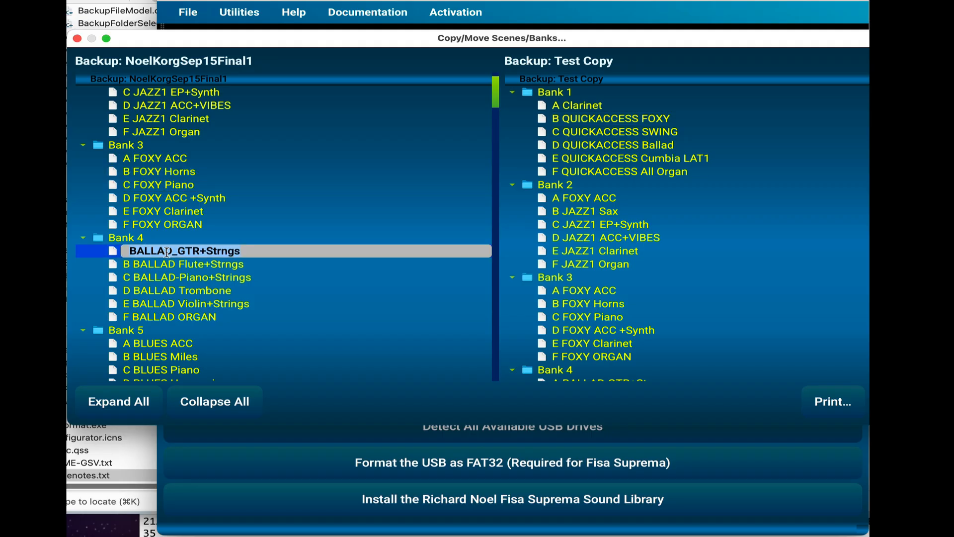
pyautogui.press('BackSpace')
pyautogui.press('BackSpace')
pyautogui.press('BackSpace')
pyautogui.press('BackSpace')
pyautogui.press('BackSpace')
pyautogui.press('BackSpace')
pyautogui.press('BackSpace')
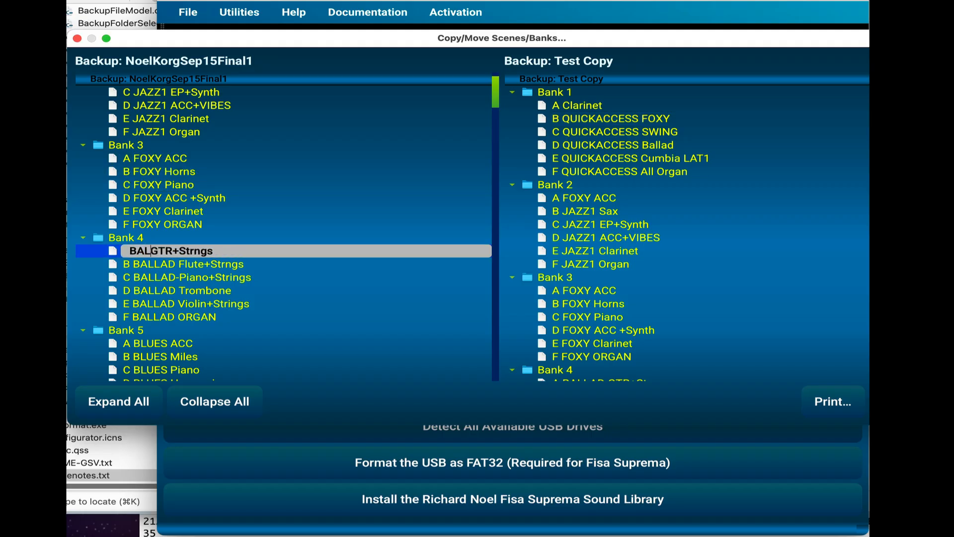
pyautogui.press('Escape')
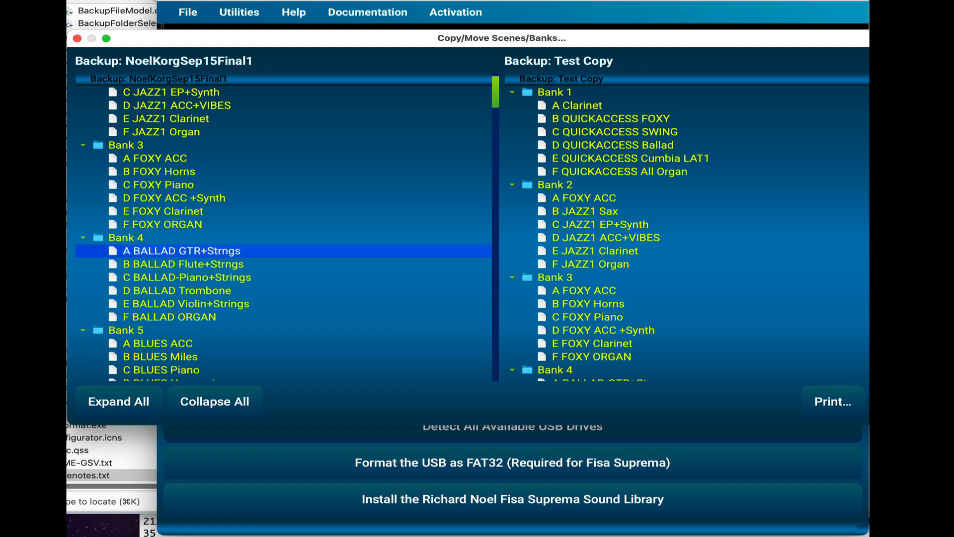
# - Rename the scene in Bank 4 slot A of NoelKorgSep15Final1 to GTR+Strngs and close the Copy/Move Scenes/Banks window
pyautogui.click(167, 251)
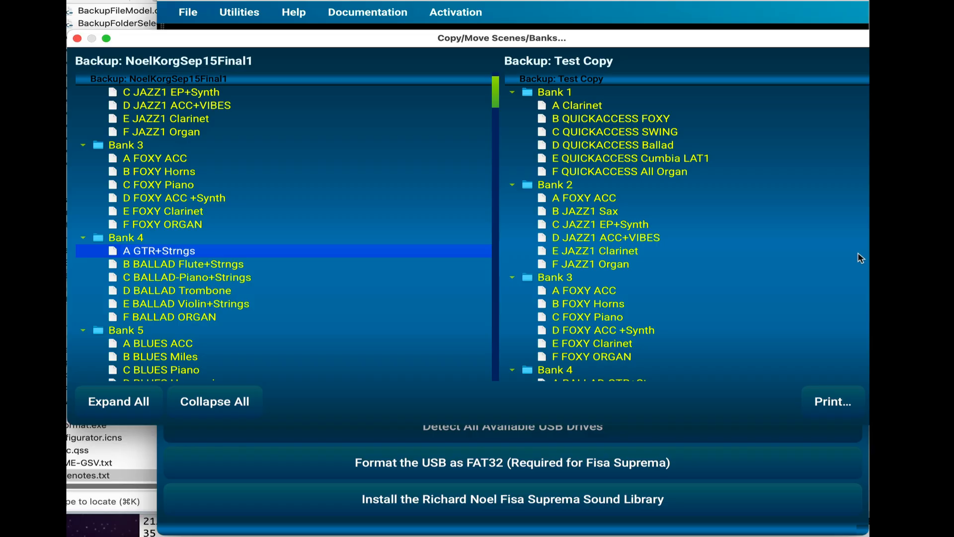
pyautogui.click(900, 402)
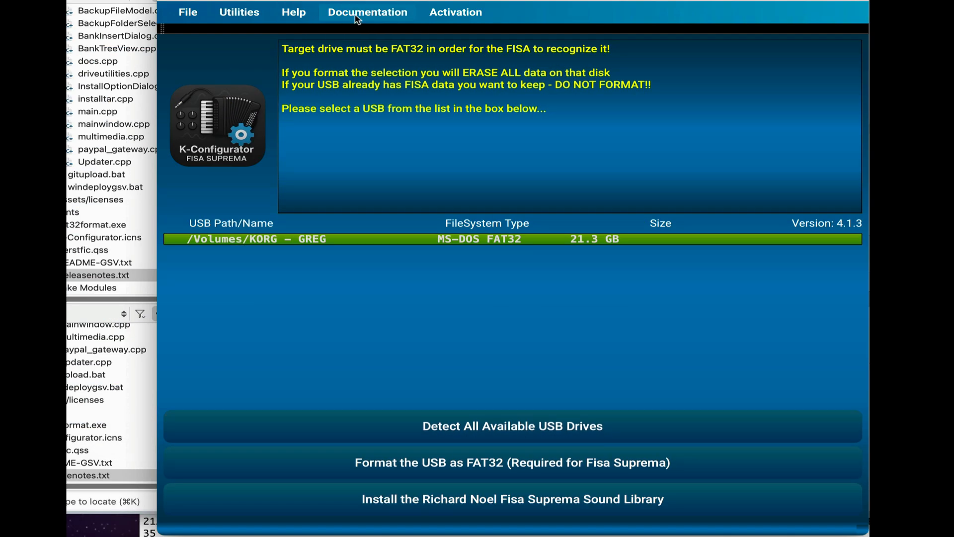
# - View the documentation video covering Banks 1-15, and close its player window
pyautogui.click(375, 15)
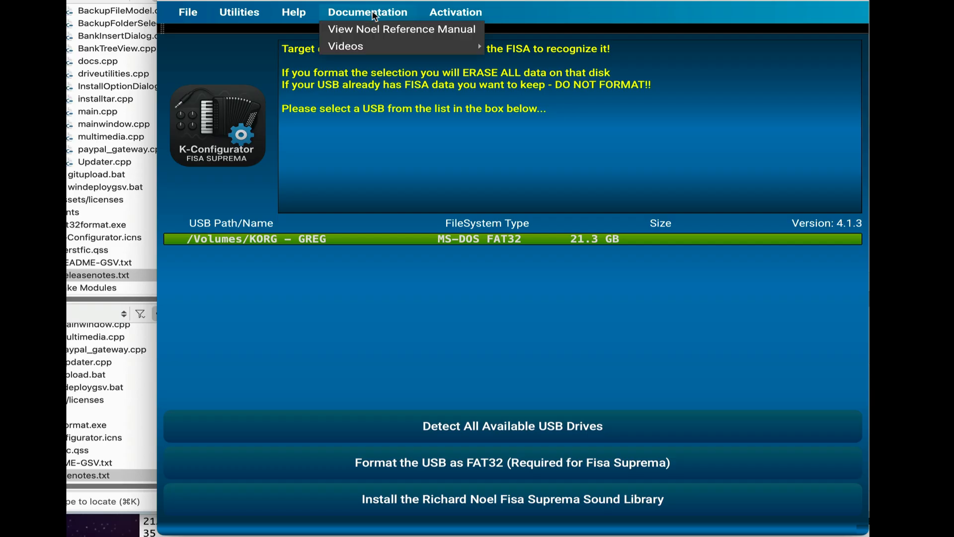
pyautogui.moveTo(358, 47)
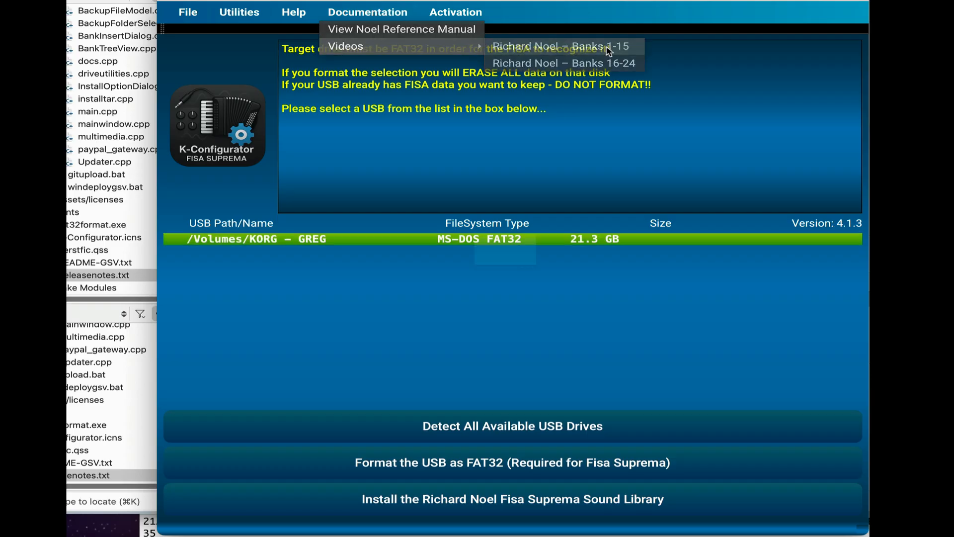
pyautogui.click(609, 50)
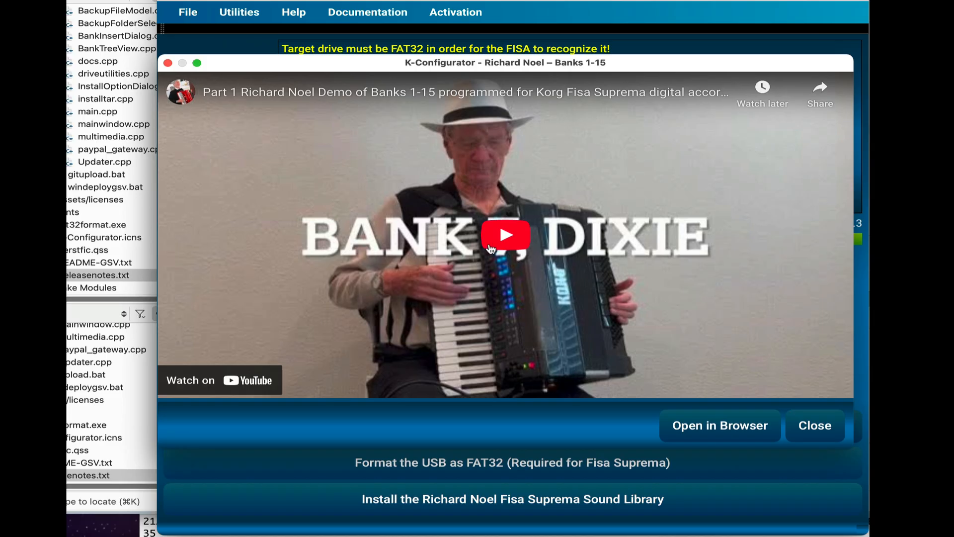
pyautogui.click(818, 426)
pyautogui.click(373, 12)
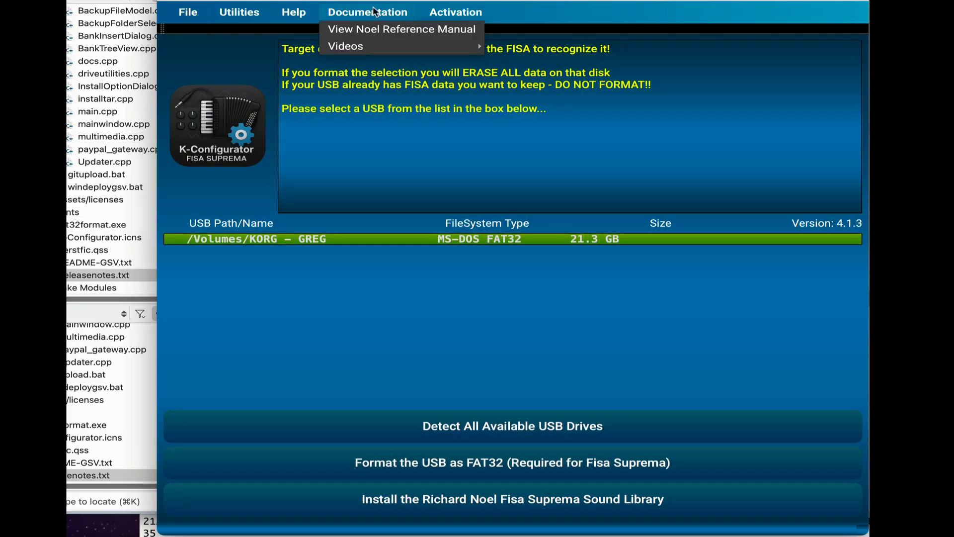
pyautogui.moveTo(378, 52)
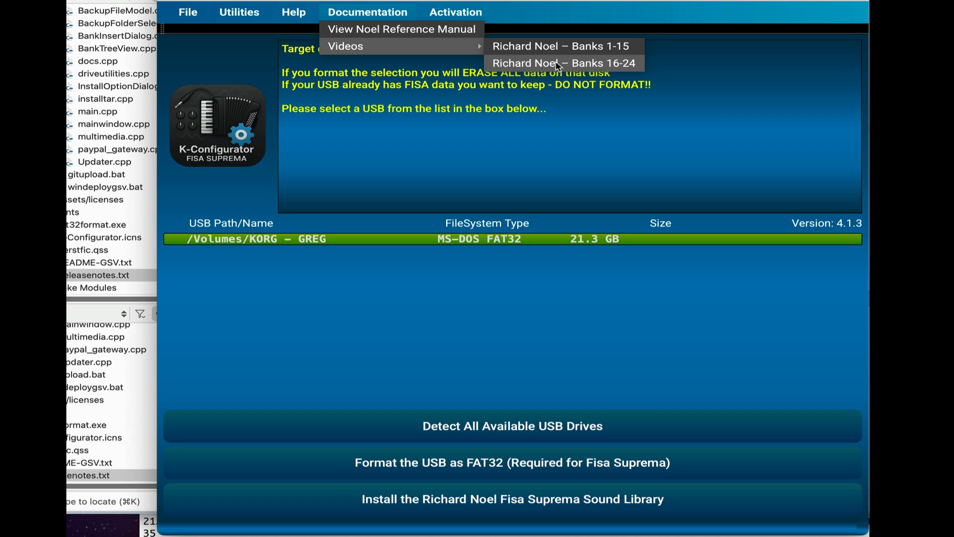
pyautogui.click(487, 153)
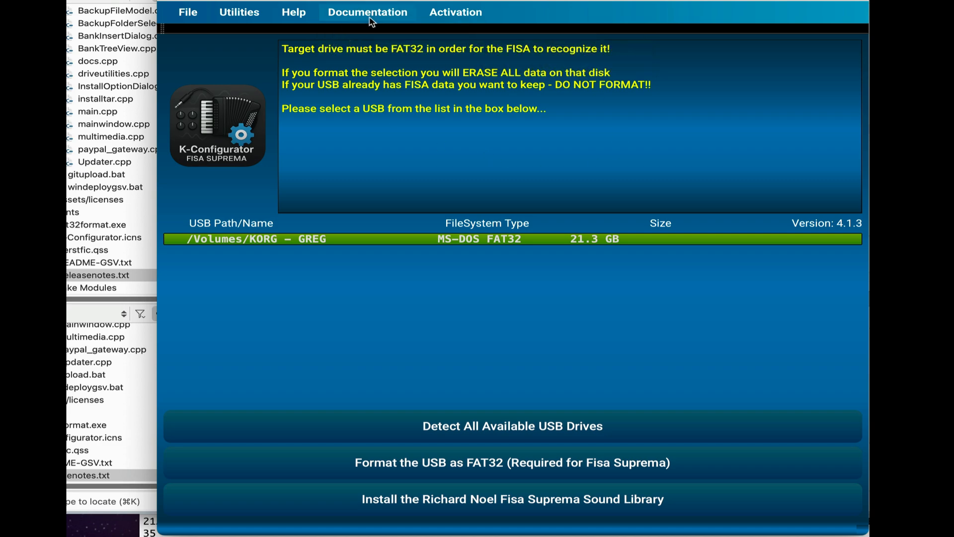